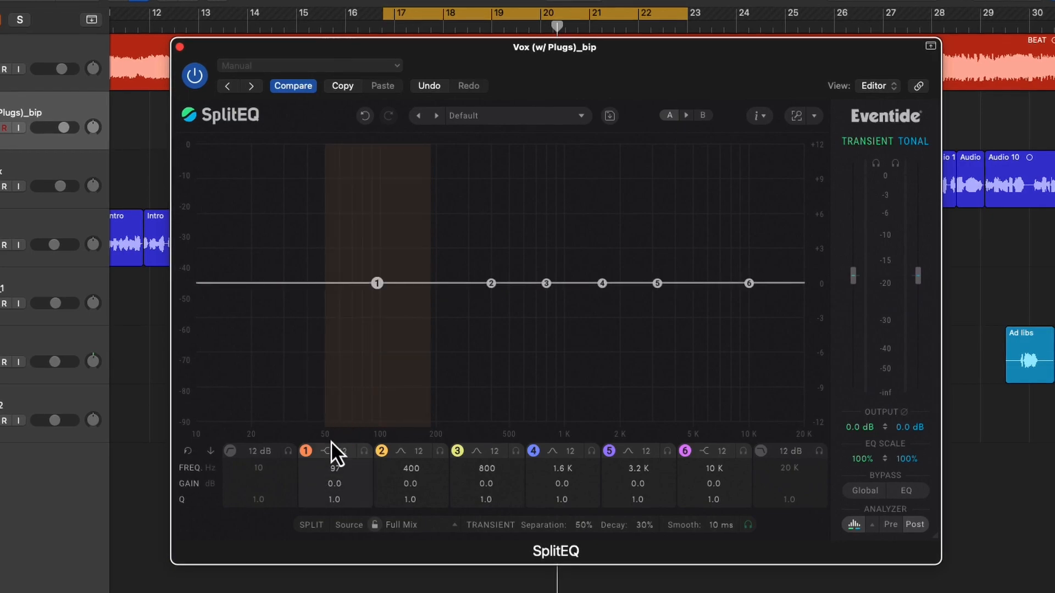
Step: Set band 1 to a frequency of 123 Hz and a gain of -3.9 dB with a tilting shelf shape
{"action": "scroll", "coordinate": [334, 467], "scroll_direction": "up", "scroll_amount": 6}
{"action": "scroll", "coordinate": [335, 484], "scroll_direction": "down", "scroll_amount": 2}
{"action": "scroll", "coordinate": [334, 483], "scroll_direction": "down", "scroll_amount": 2}
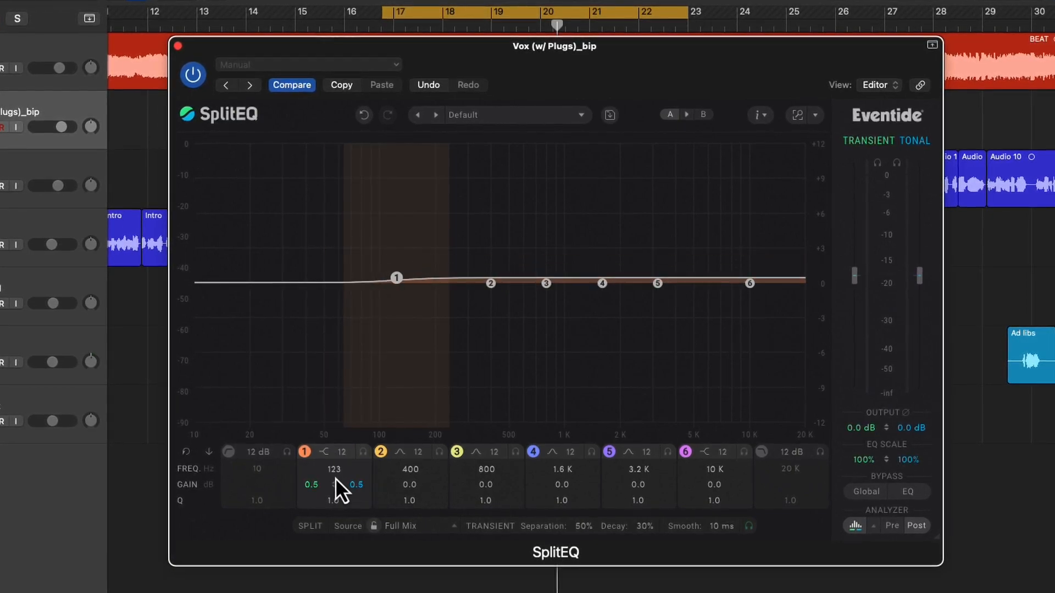
{"action": "scroll", "coordinate": [328, 452], "scroll_direction": "up", "scroll_amount": 1}
{"action": "left_click_drag", "start_coordinate": [337, 489], "coordinate": [335, 499]}
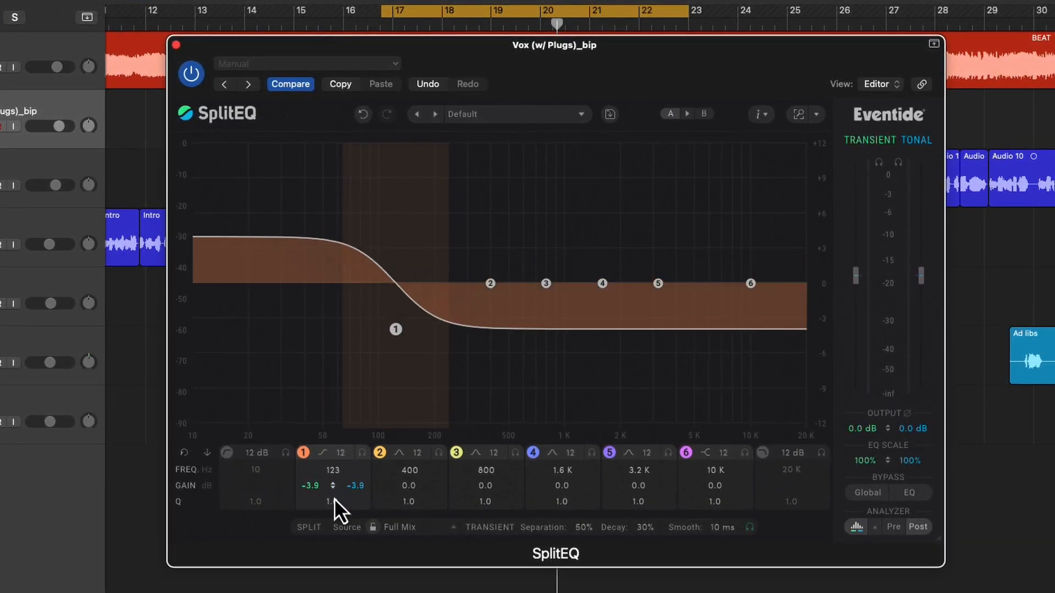
Step: Try band 1 as a band-pass filter, sweep it from 1.5 kHz down to 44 Hz, and adjust its Q and frequency values
{"action": "left_click", "coordinate": [331, 456]}
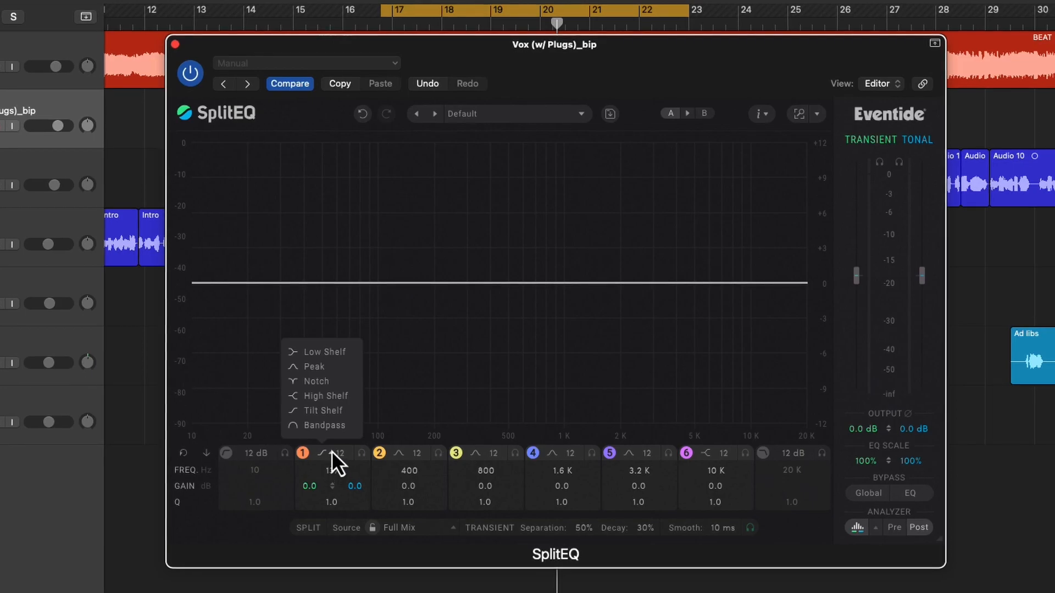
{"action": "left_click", "coordinate": [320, 424]}
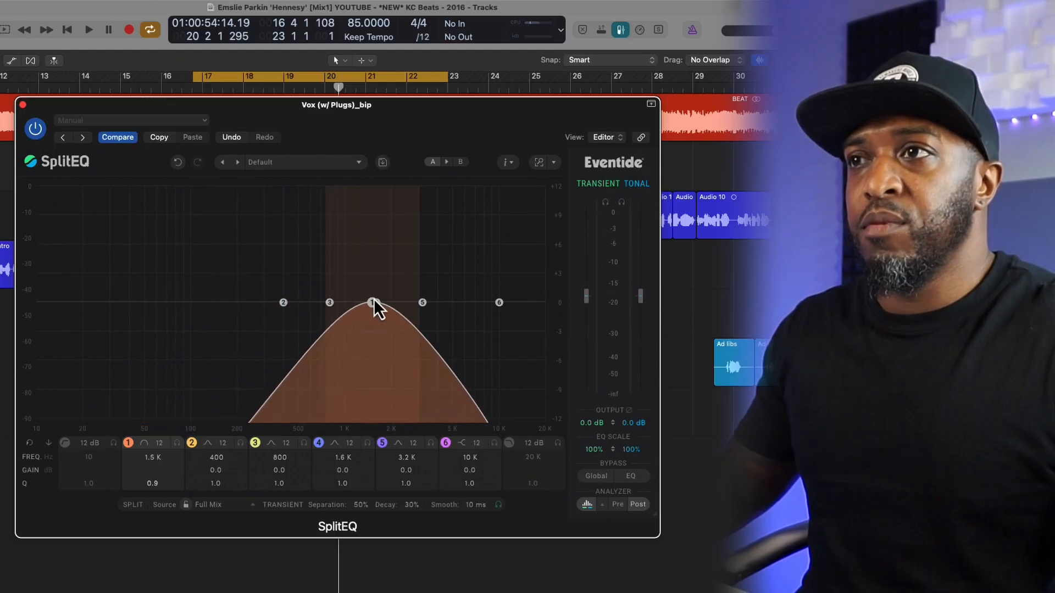
{"action": "left_click_drag", "start_coordinate": [372, 302], "coordinate": [136, 304]}
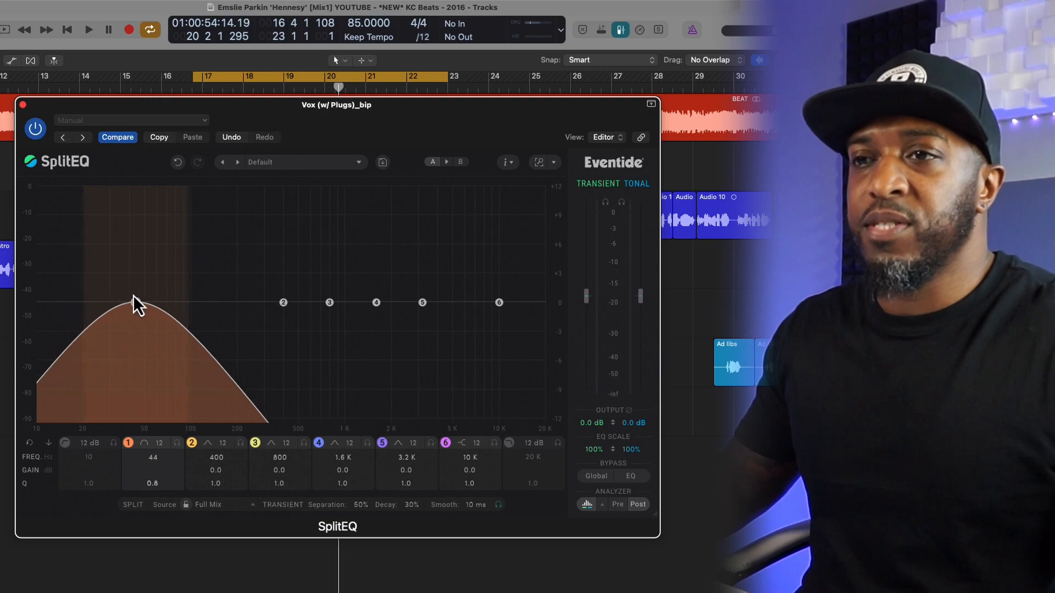
{"action": "left_click_drag", "start_coordinate": [154, 487], "coordinate": [152, 485]}
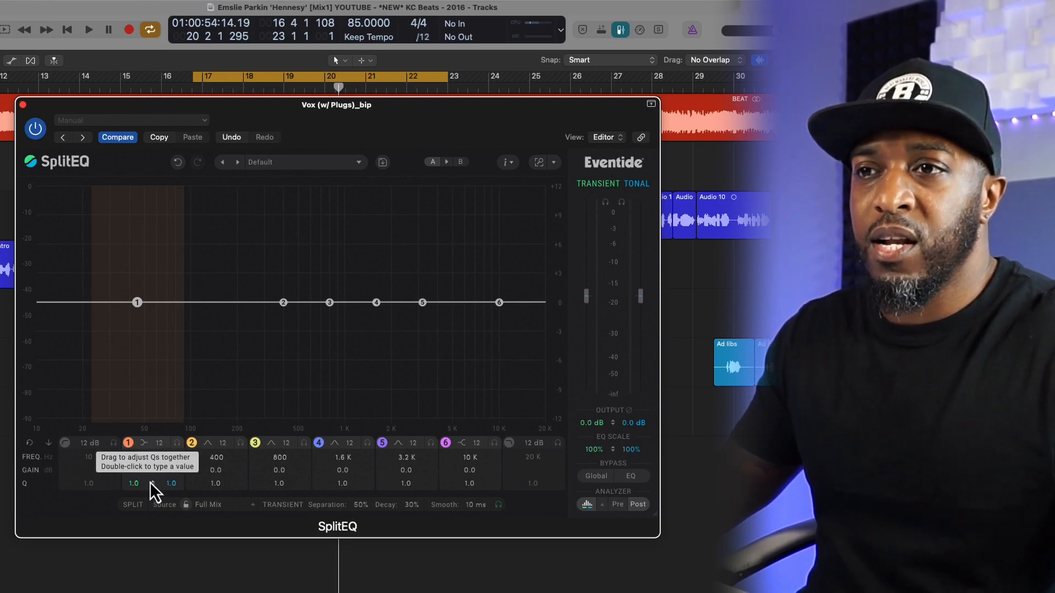
{"action": "left_click_drag", "start_coordinate": [153, 461], "coordinate": [156, 490]}
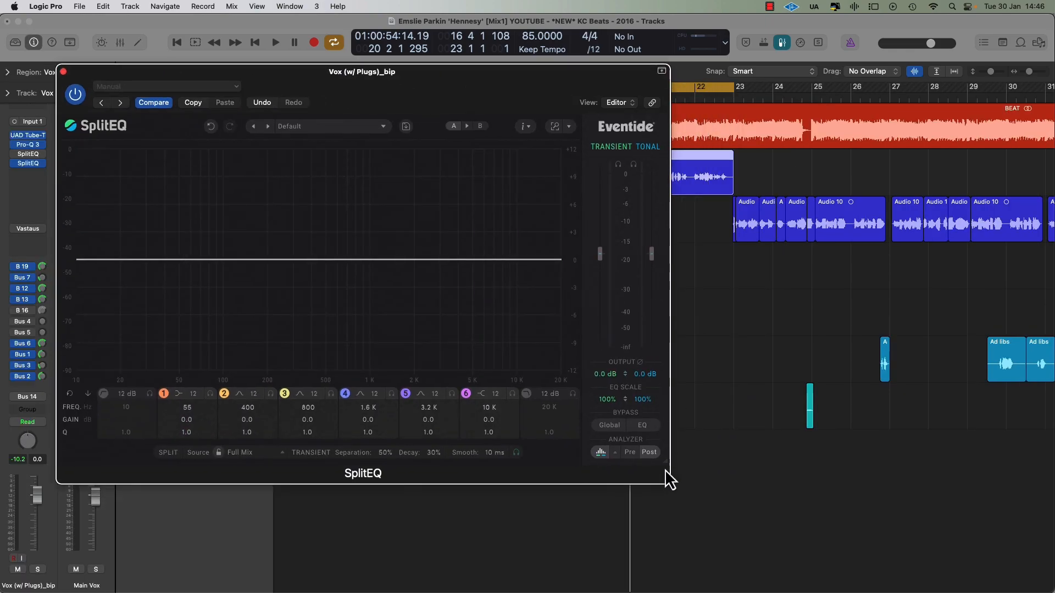
Step: Enlarge the SplitEQ plug-in window and reposition it so that the EQ graph and all controls show larger
{"action": "left_click_drag", "start_coordinate": [685, 476], "coordinate": [842, 563]}
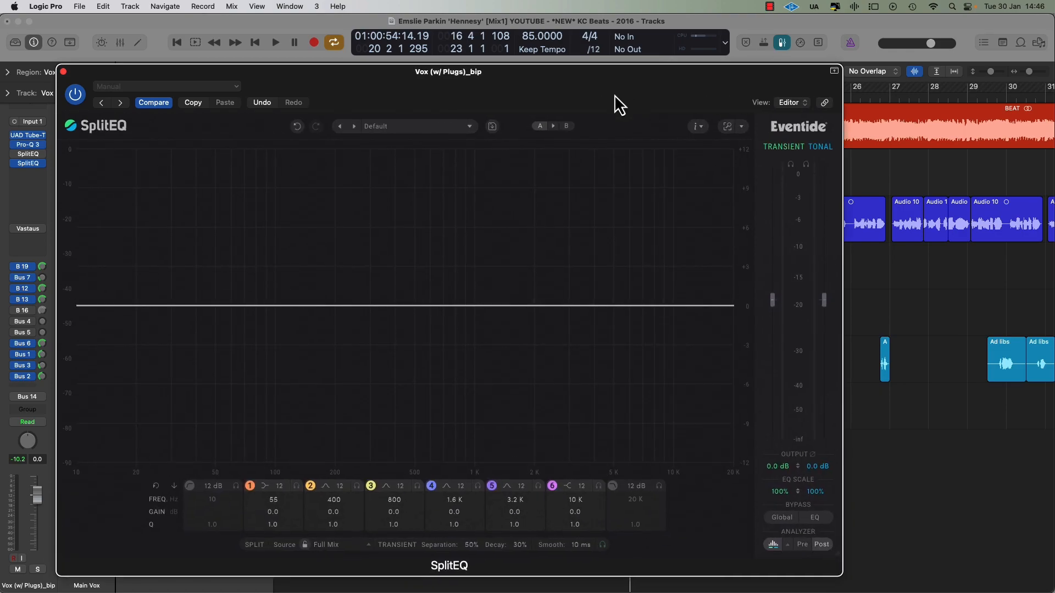
{"action": "left_click_drag", "start_coordinate": [615, 96], "coordinate": [574, 57]}
{"action": "left_click_drag", "start_coordinate": [797, 516], "coordinate": [849, 568]}
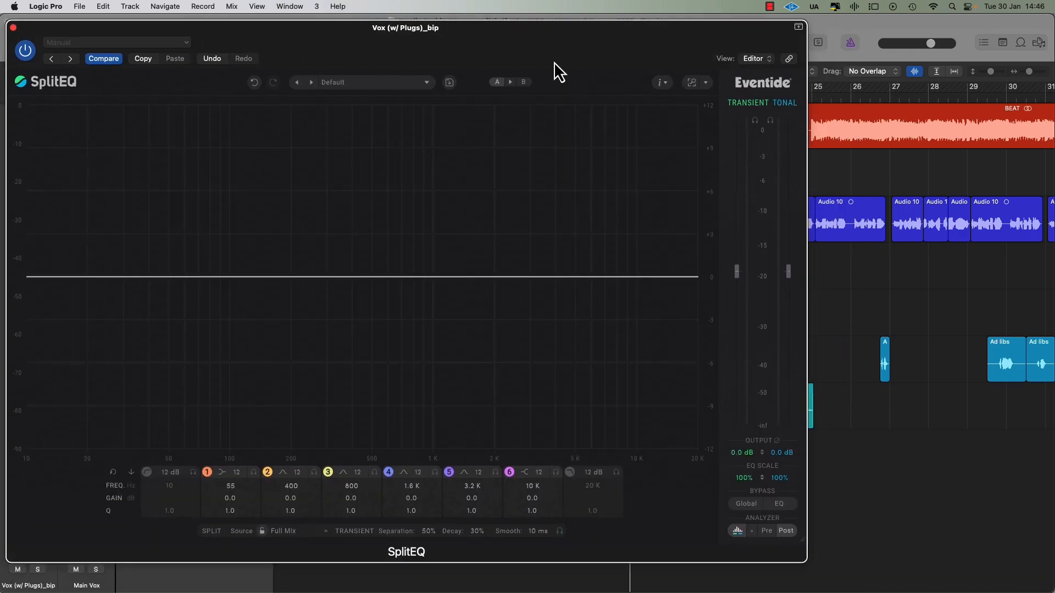
{"action": "left_click_drag", "start_coordinate": [554, 62], "coordinate": [549, 57]}
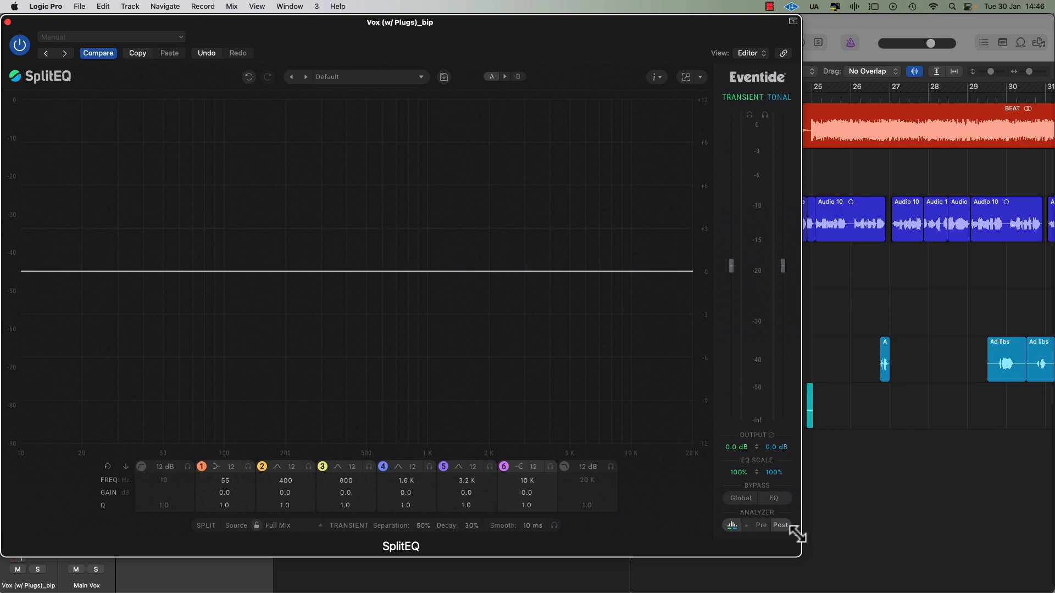
{"action": "left_click_drag", "start_coordinate": [798, 533], "coordinate": [858, 584]}
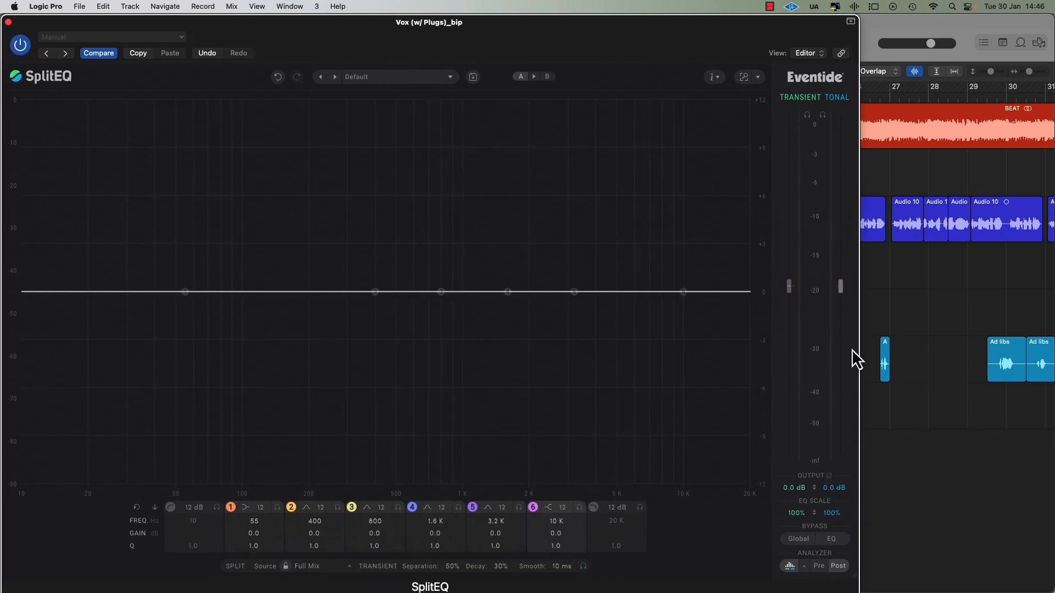
{"action": "left_click_drag", "start_coordinate": [808, 482], "coordinate": [750, 515]}
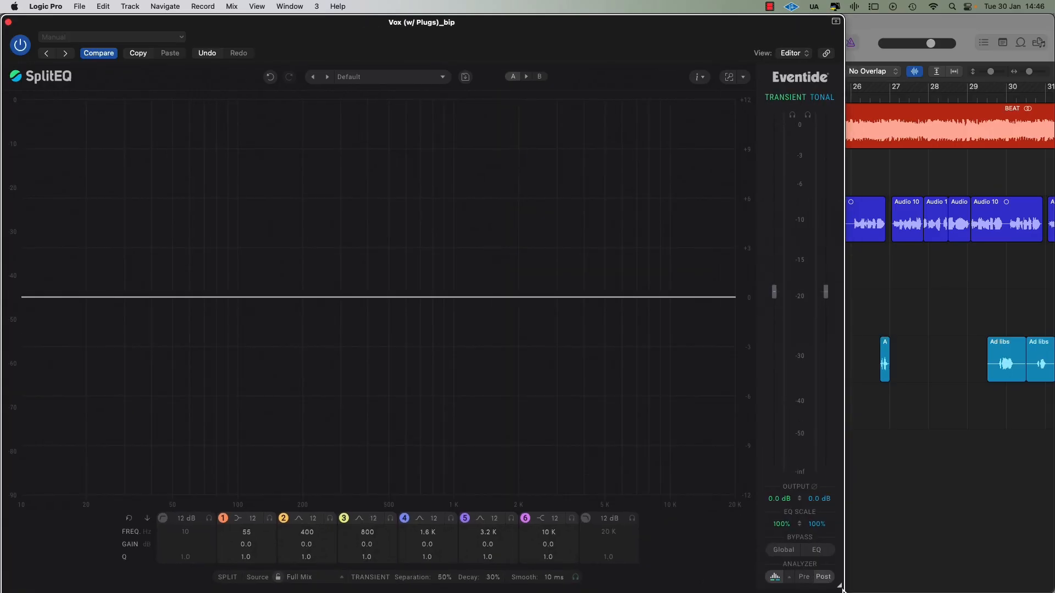
{"action": "left_click_drag", "start_coordinate": [828, 581], "coordinate": [874, 592]}
{"action": "left_click_drag", "start_coordinate": [790, 516], "coordinate": [785, 510]}
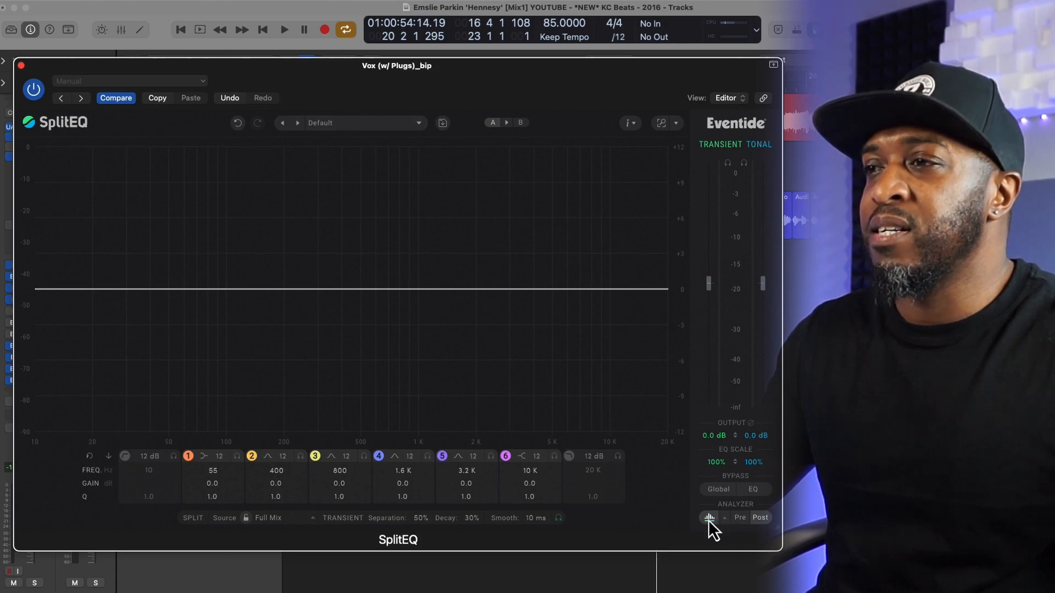
Step: Play the vocal loop, compare the analyzer's pre-EQ and post-EQ displays, and toggle the analyzer off and on
{"action": "key", "text": "space"}
{"action": "left_click", "coordinate": [742, 519]}
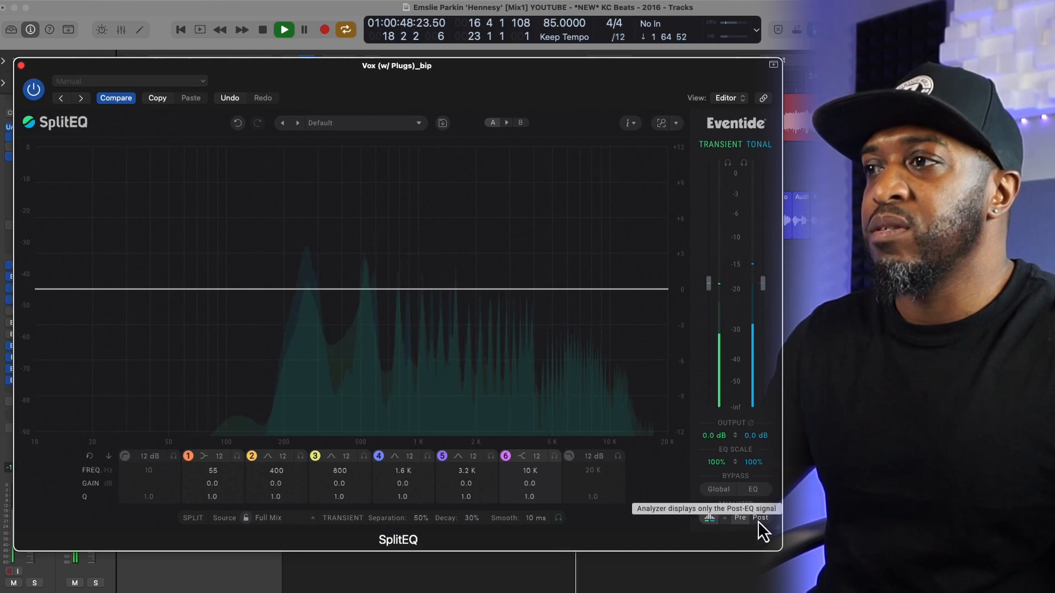
{"action": "left_click", "coordinate": [760, 518]}
{"action": "left_click", "coordinate": [710, 519]}
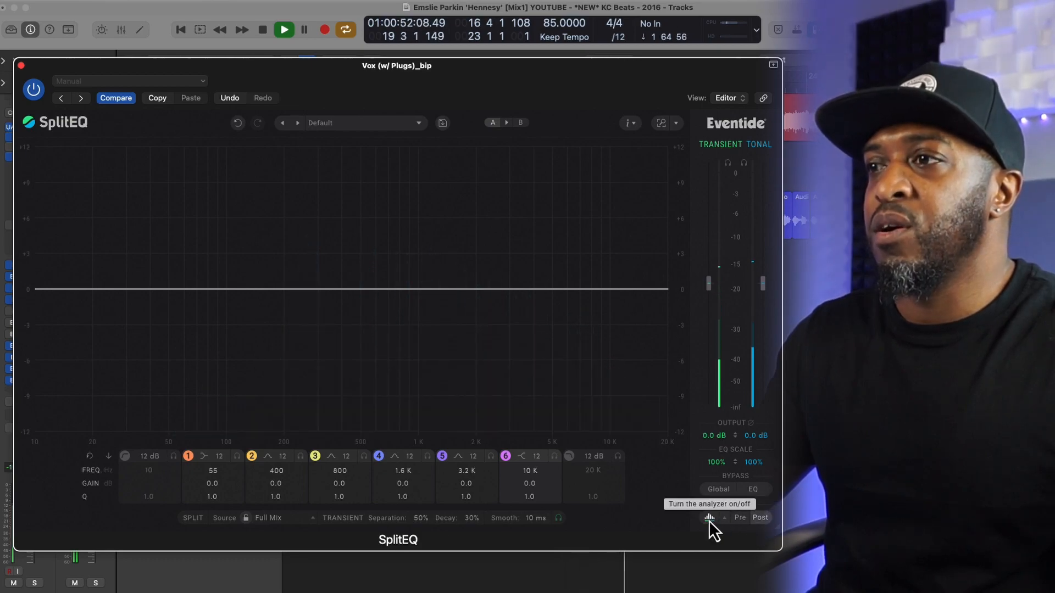
{"action": "left_click", "coordinate": [710, 519]}
Step: Freeze and unfreeze the spectrum through the analyzer options, and play a short passage with the analyzer on
{"action": "left_click", "coordinate": [724, 519]}
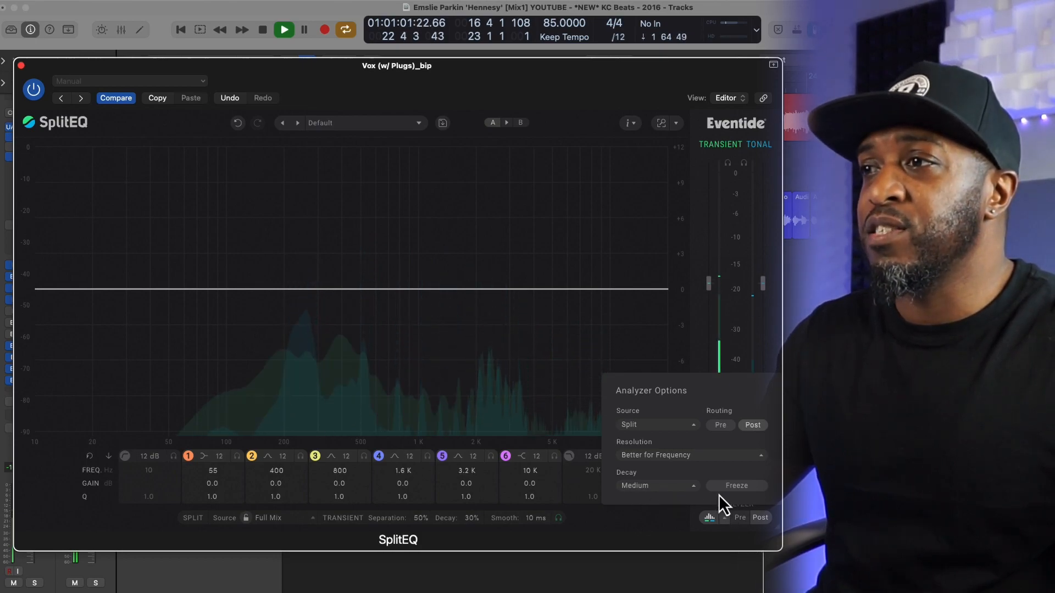
{"action": "left_click", "coordinate": [735, 491]}
{"action": "left_click", "coordinate": [737, 490]}
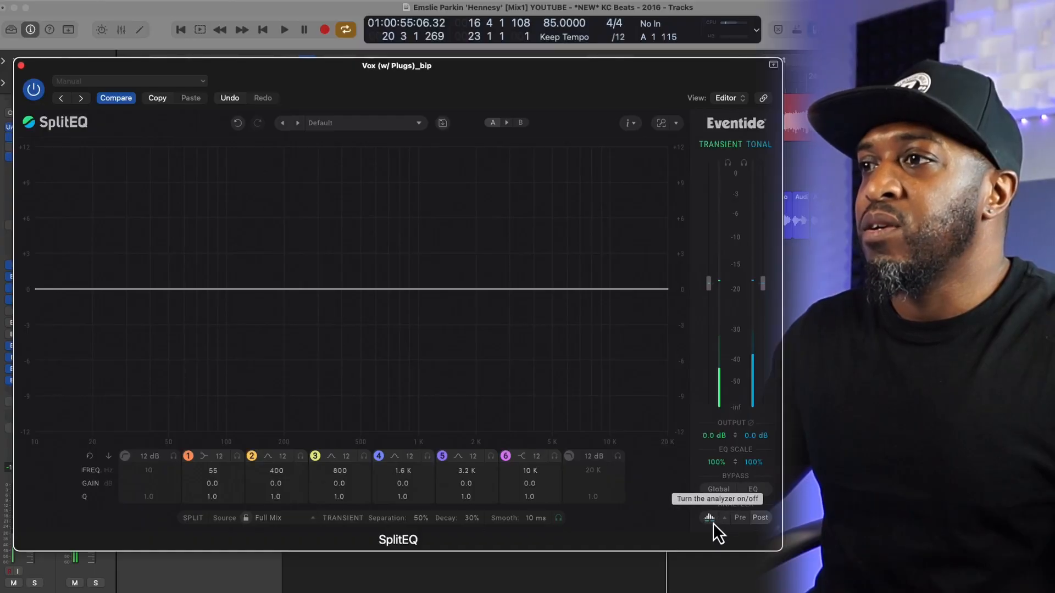
{"action": "left_click", "coordinate": [710, 518]}
{"action": "key", "text": "space"}
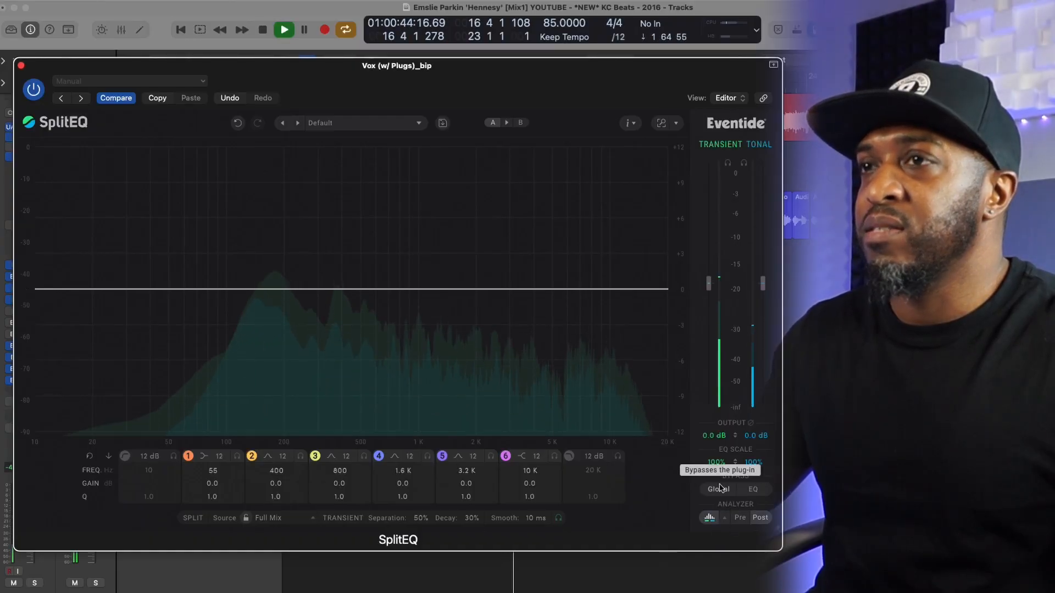
{"action": "key", "text": "space"}
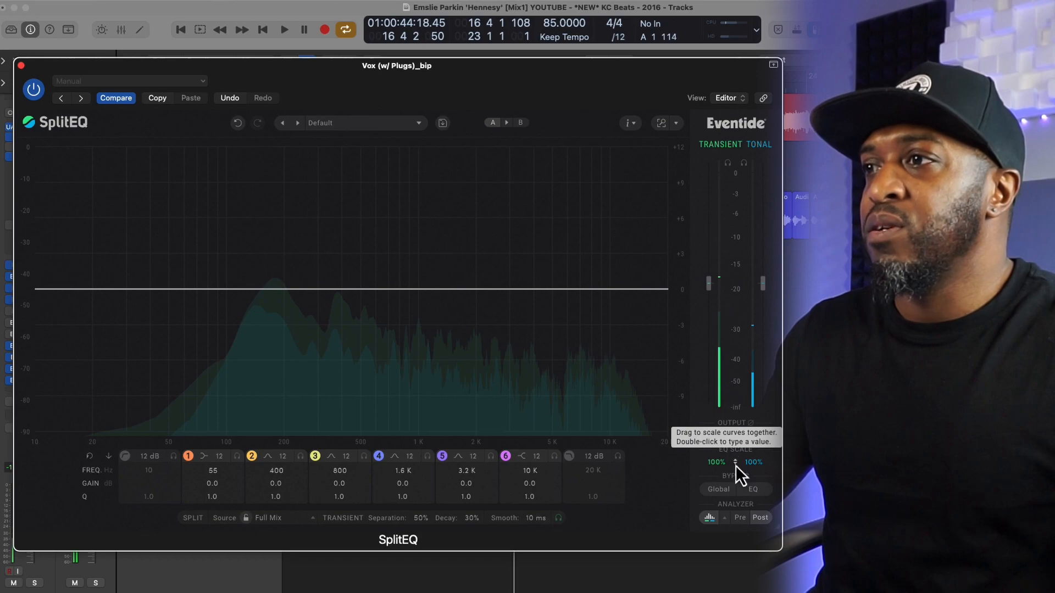
Step: Boost band 4 by 5.5 dB at 1.7 kHz and band 2 by 3.7 dB at 247 Hz
{"action": "left_click_drag", "start_coordinate": [456, 289], "coordinate": [460, 224]}
{"action": "left_click_drag", "start_coordinate": [341, 289], "coordinate": [301, 244]}
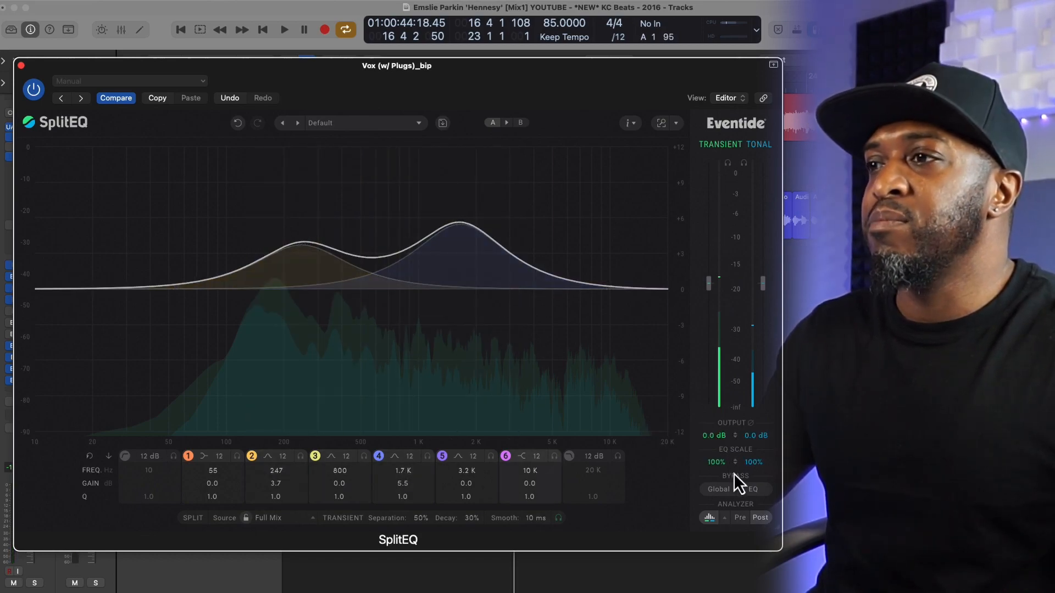
Step: Try the linked EQ scale and master gain controls, and the solo for the tonal signal
{"action": "mouse_move", "coordinate": [736, 463]}
{"action": "left_mouse_down"}
{"action": "mouse_move", "coordinate": [737, 482]}
{"action": "mouse_move", "coordinate": [737, 463]}
{"action": "left_mouse_up"}
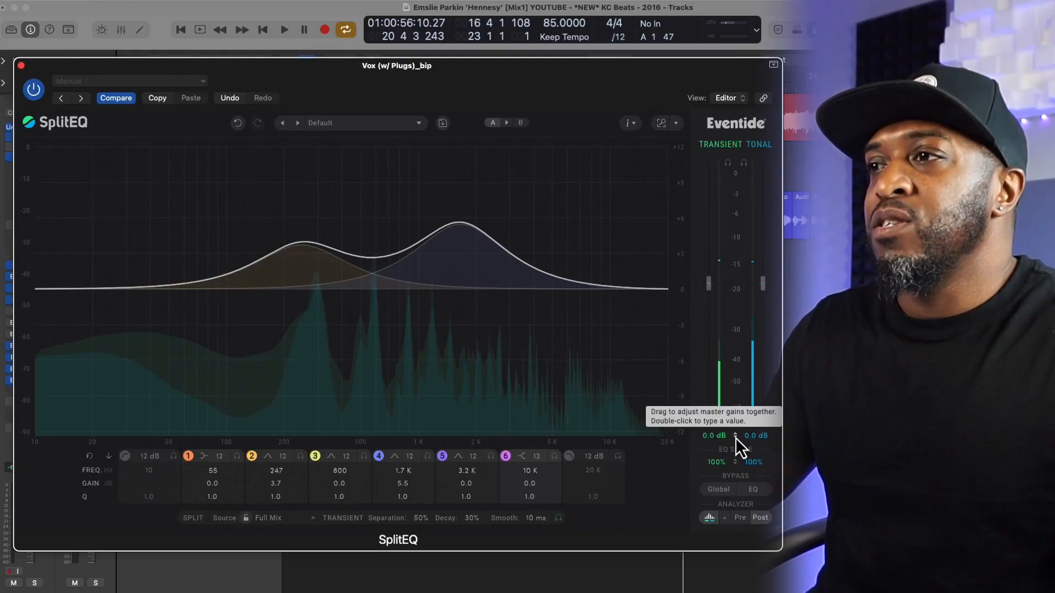
{"action": "left_click_drag", "start_coordinate": [736, 438], "coordinate": [736, 438]}
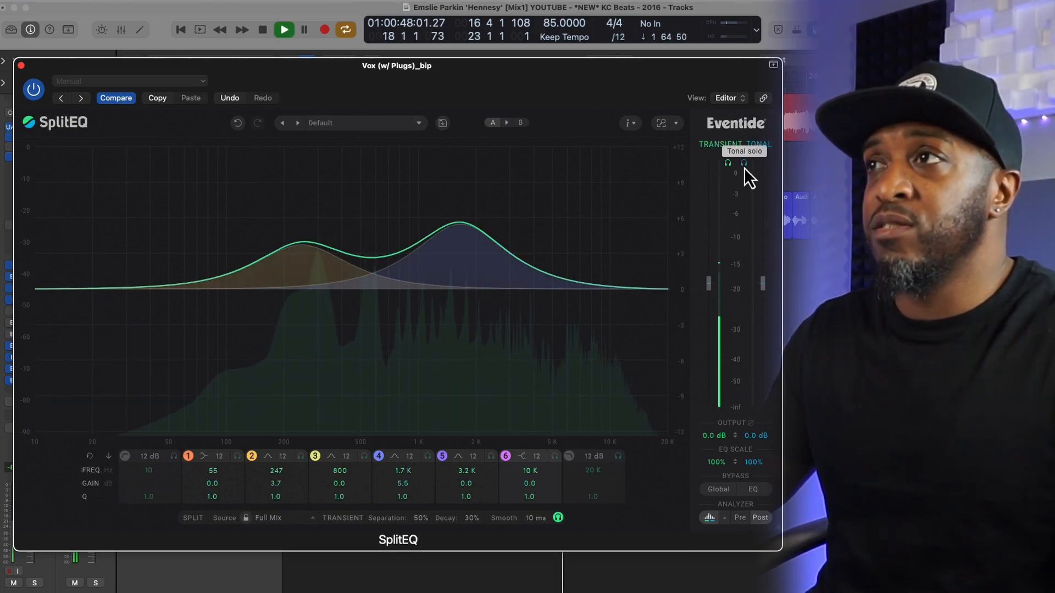
{"action": "left_click", "coordinate": [745, 166]}
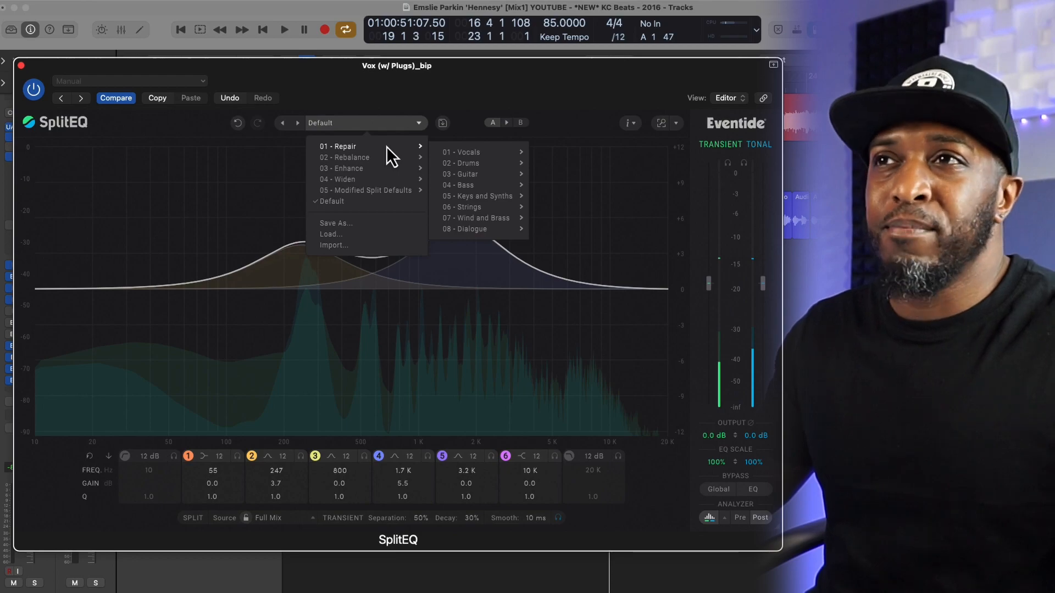
Step: Browse the categories of the Repair presets, and open and dismiss the dialog for saving a user preset
{"action": "mouse_move", "coordinate": [387, 155]}
{"action": "mouse_move", "coordinate": [441, 156]}
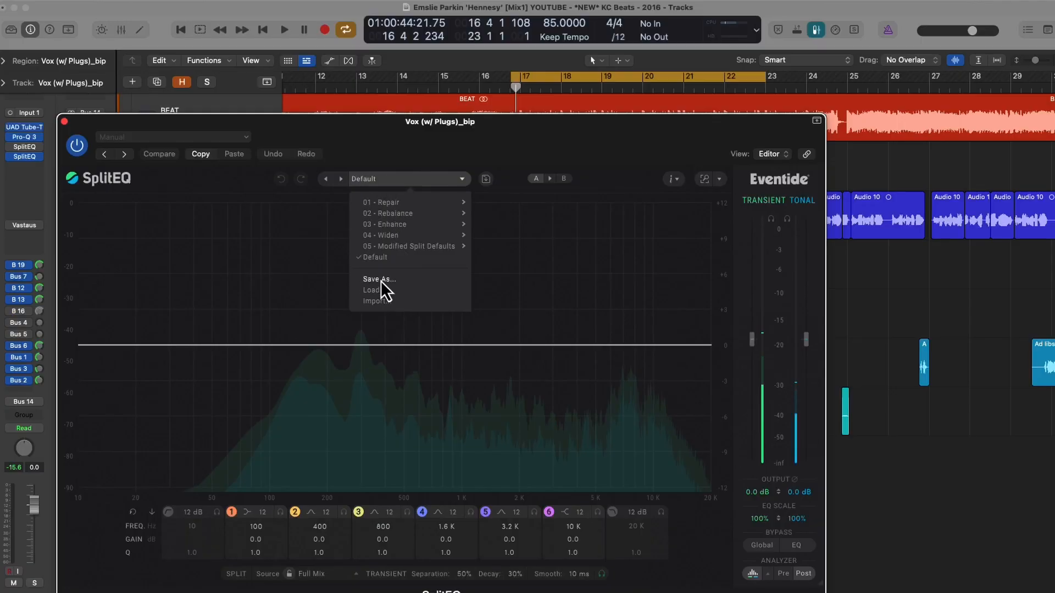
{"action": "left_click", "coordinate": [380, 280]}
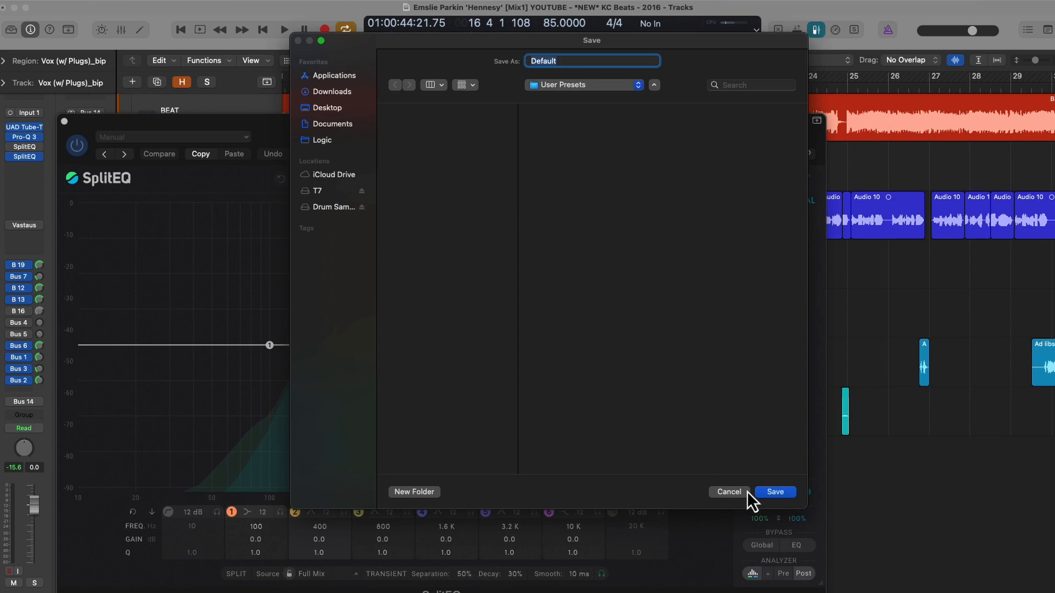
{"action": "left_click", "coordinate": [729, 492]}
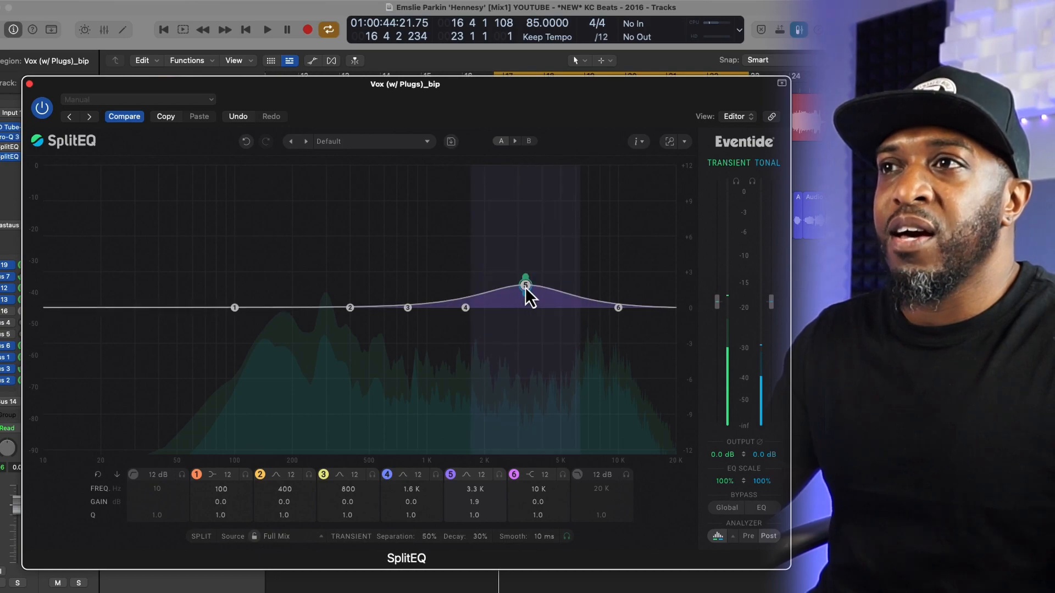
Step: Switch back and forth between the A and B states of the EQ
{"action": "left_click", "coordinate": [532, 142]}
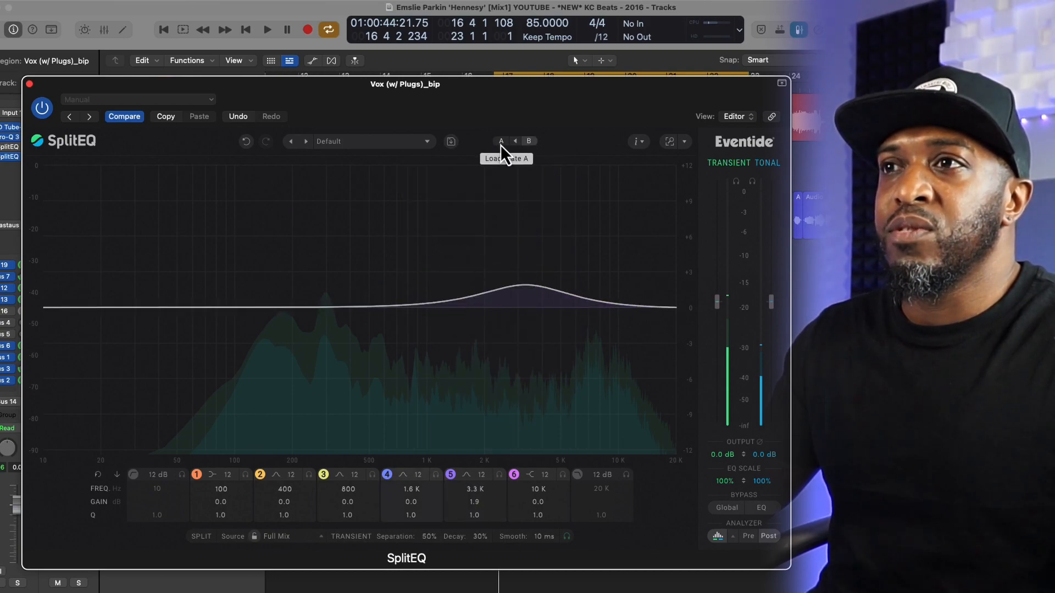
{"action": "left_click", "coordinate": [501, 142]}
{"action": "left_click", "coordinate": [532, 143]}
{"action": "left_click", "coordinate": [501, 145]}
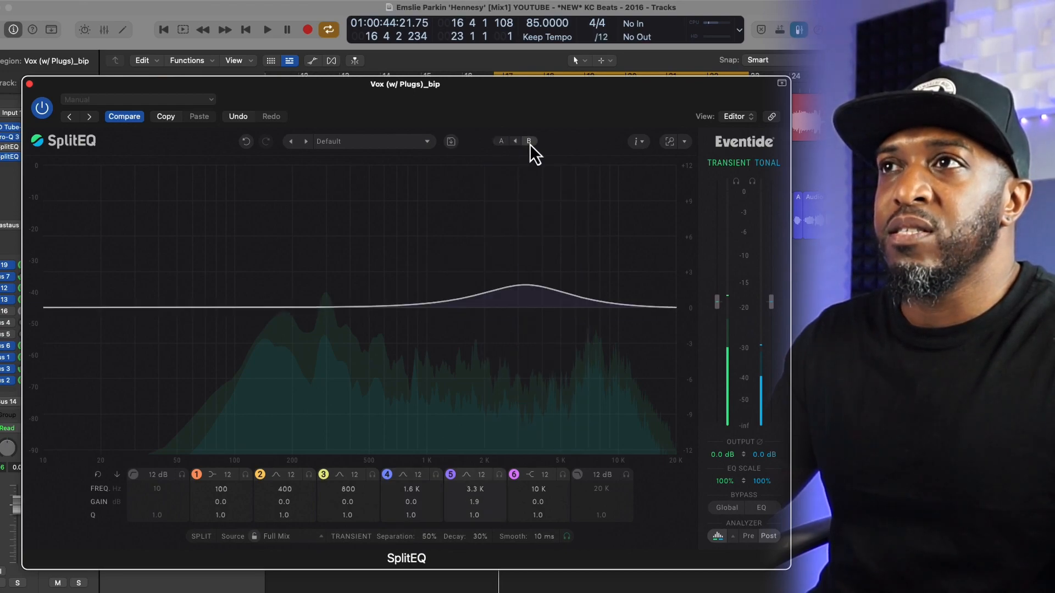
Step: Boost a band at a lower frequency in state A, and set band 5 to -3.4 dB at 7.5 kHz in state B
{"action": "left_click", "coordinate": [500, 144]}
{"action": "left_click_drag", "start_coordinate": [537, 314], "coordinate": [443, 243]}
{"action": "left_click", "coordinate": [530, 143]}
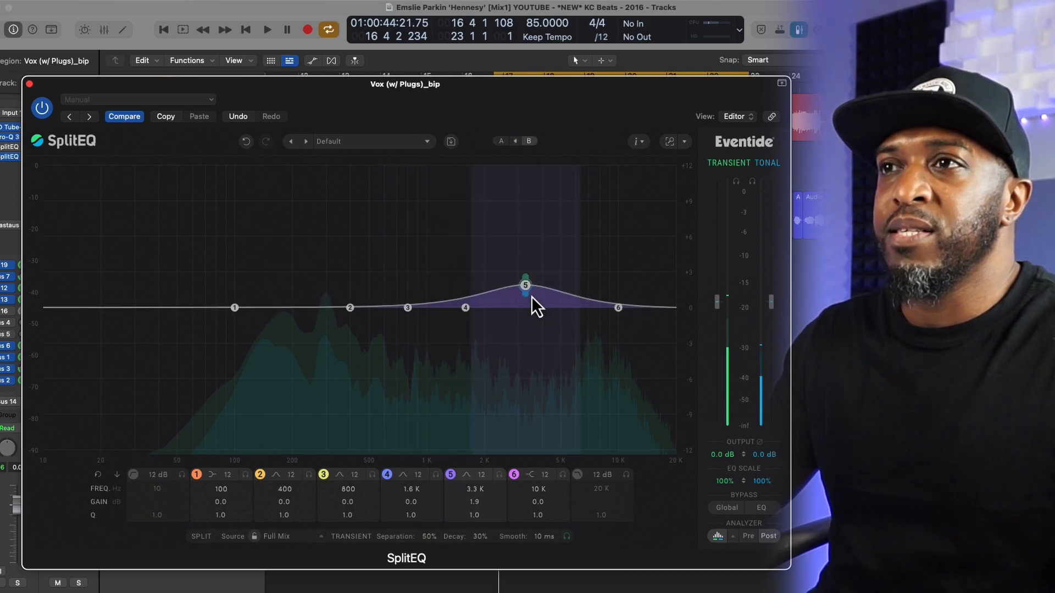
{"action": "left_click_drag", "start_coordinate": [525, 286], "coordinate": [595, 348]}
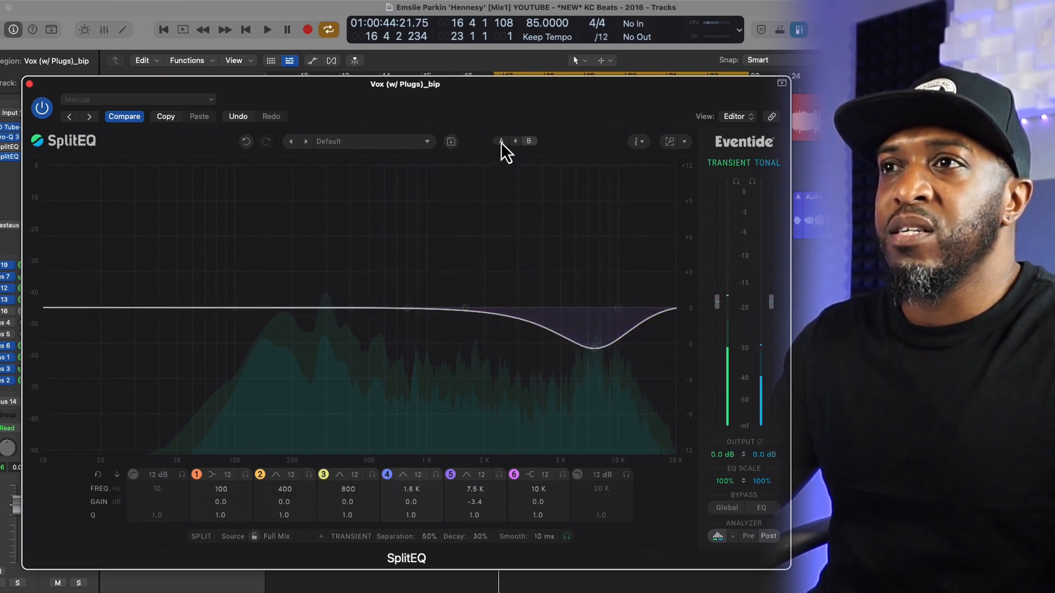
Step: Compare the two different EQ curves by alternating between states A and B
{"action": "left_click", "coordinate": [501, 143]}
{"action": "left_click", "coordinate": [529, 142]}
{"action": "left_click", "coordinate": [500, 142]}
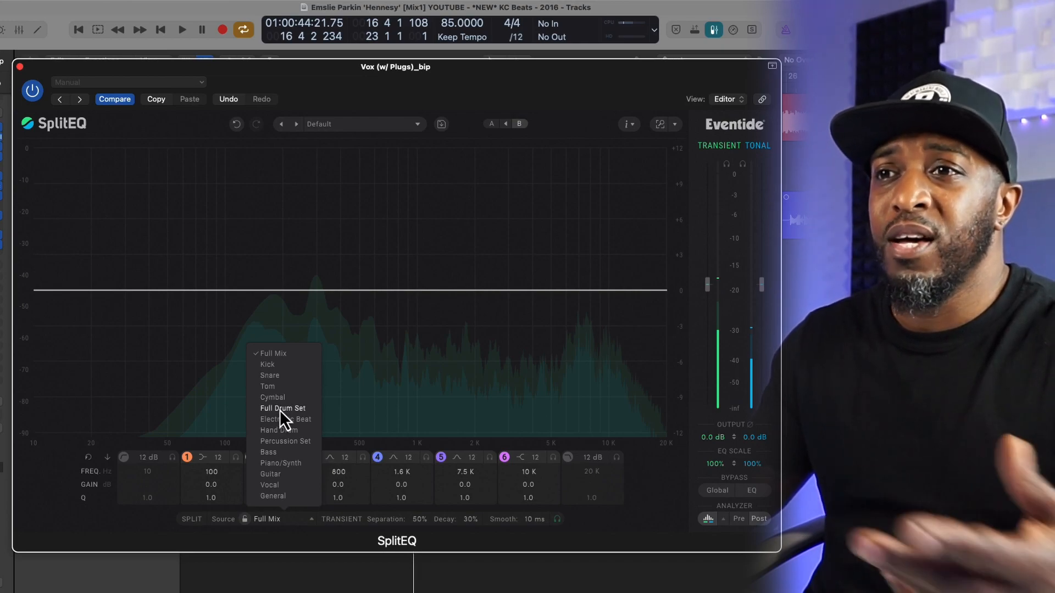
Step: Set the split source to Vocal and move band 1 to 192 Hz with a tonal gain of 0.1 dB
{"action": "left_click", "coordinate": [275, 486]}
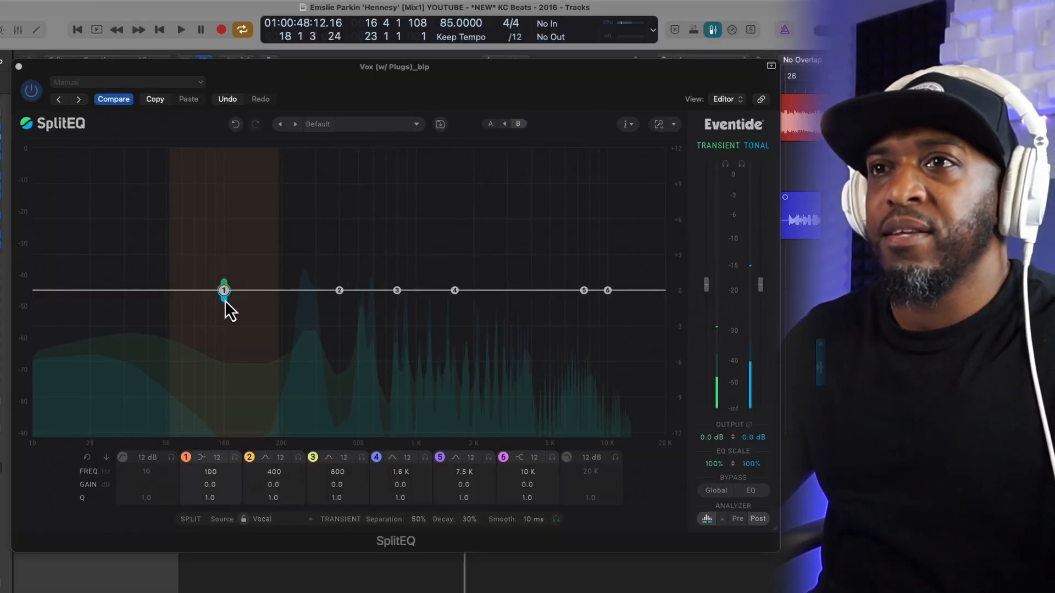
{"action": "mouse_move", "coordinate": [226, 301]}
{"action": "left_mouse_down"}
{"action": "mouse_move", "coordinate": [255, 267]}
{"action": "mouse_move", "coordinate": [285, 263]}
{"action": "mouse_move", "coordinate": [280, 300]}
{"action": "left_mouse_up"}
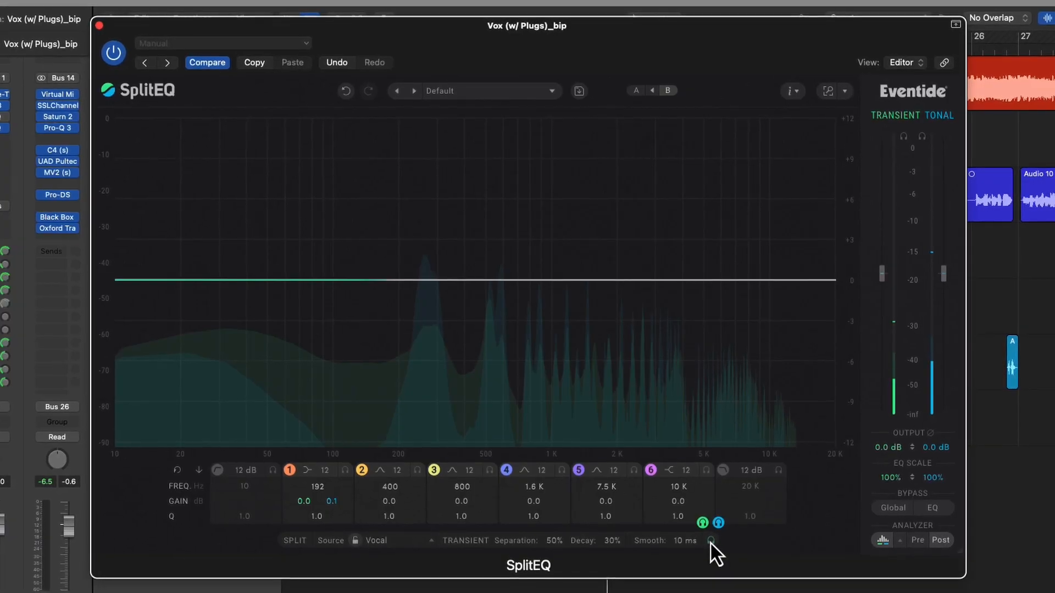
Step: Solo the transient signal of the split, turn the solo off, and solo the transient signal again above its output meter
{"action": "left_click", "coordinate": [711, 543]}
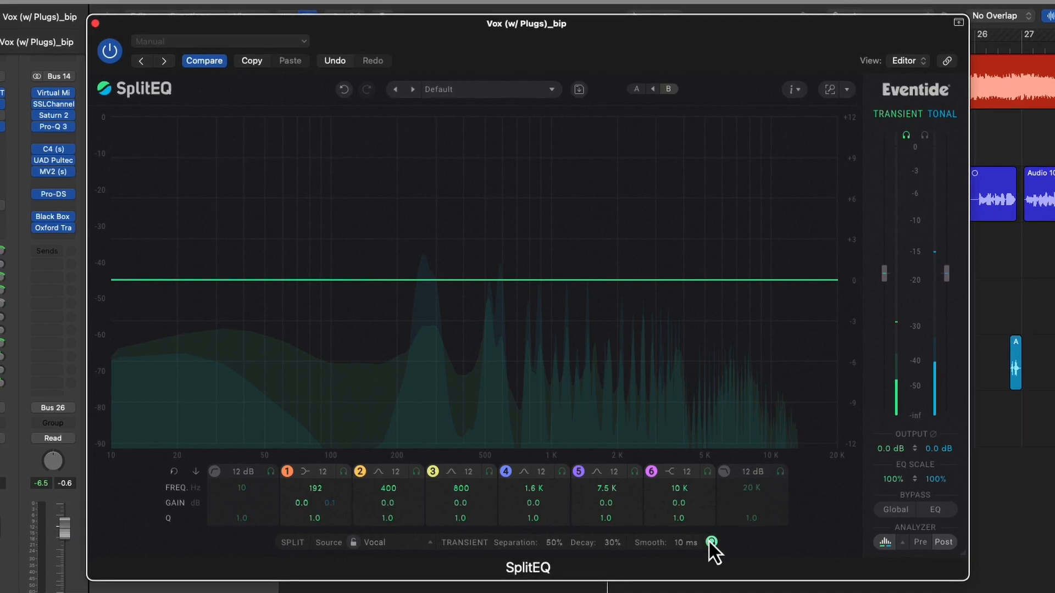
{"action": "left_click", "coordinate": [711, 542]}
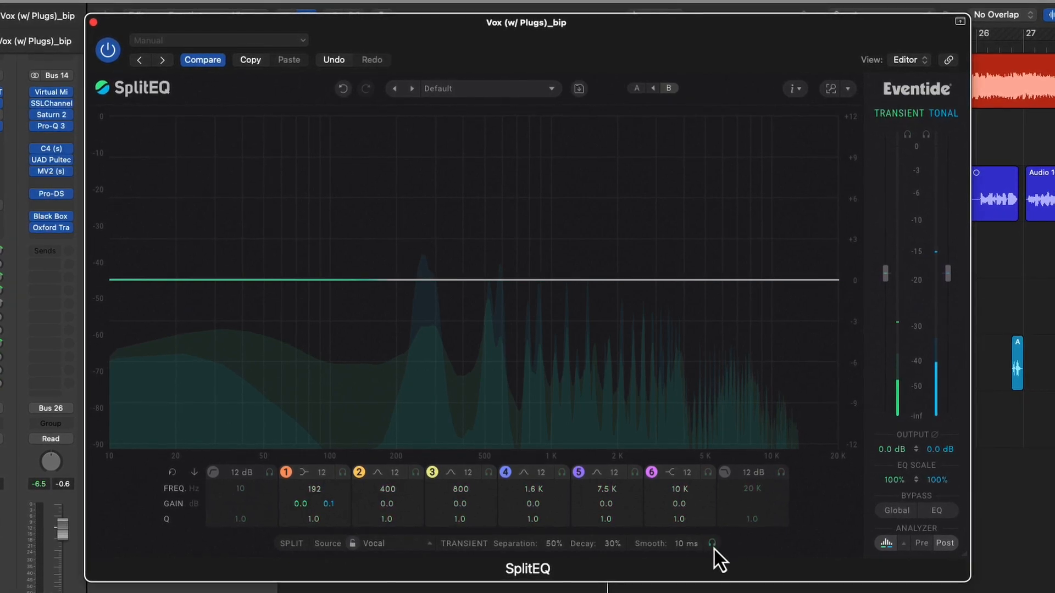
{"action": "left_click", "coordinate": [908, 134]}
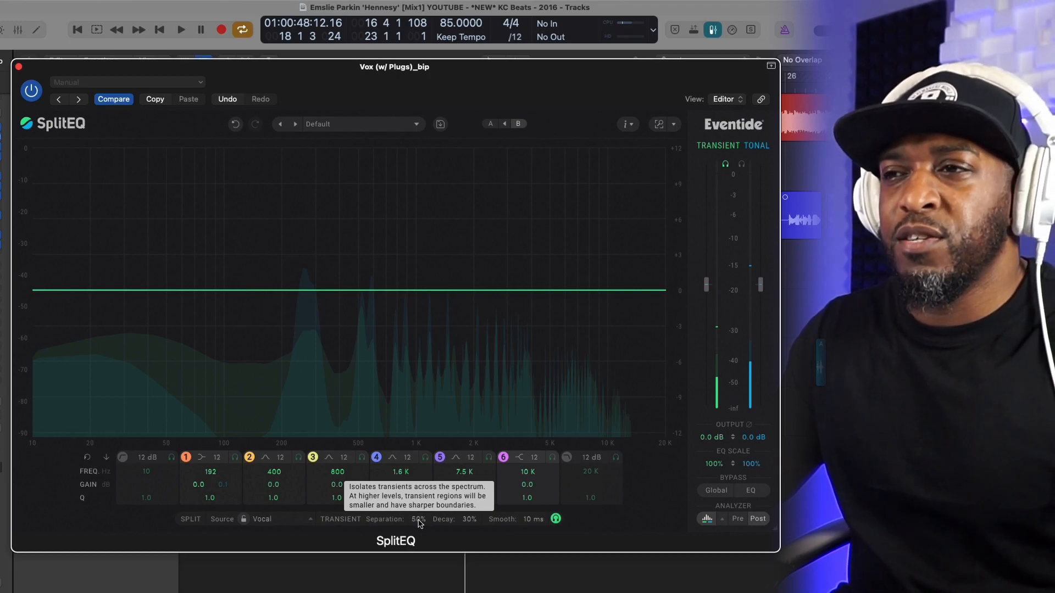
Step: Play the song, turn off the split's transient solo, solo the vocal track, and solo the transient signal again
{"action": "key", "text": "space"}
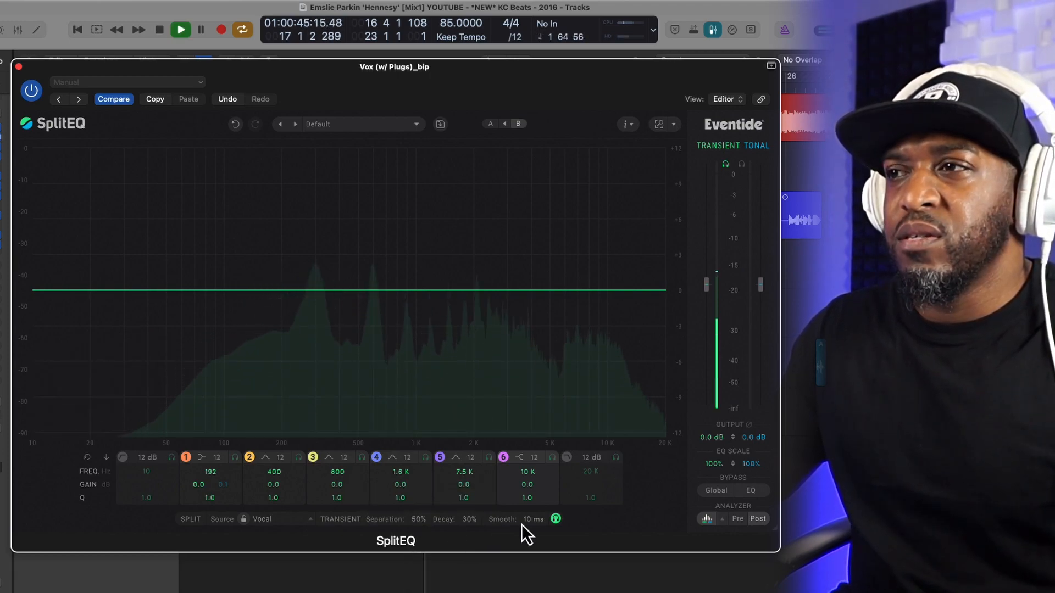
{"action": "left_click", "coordinate": [556, 519]}
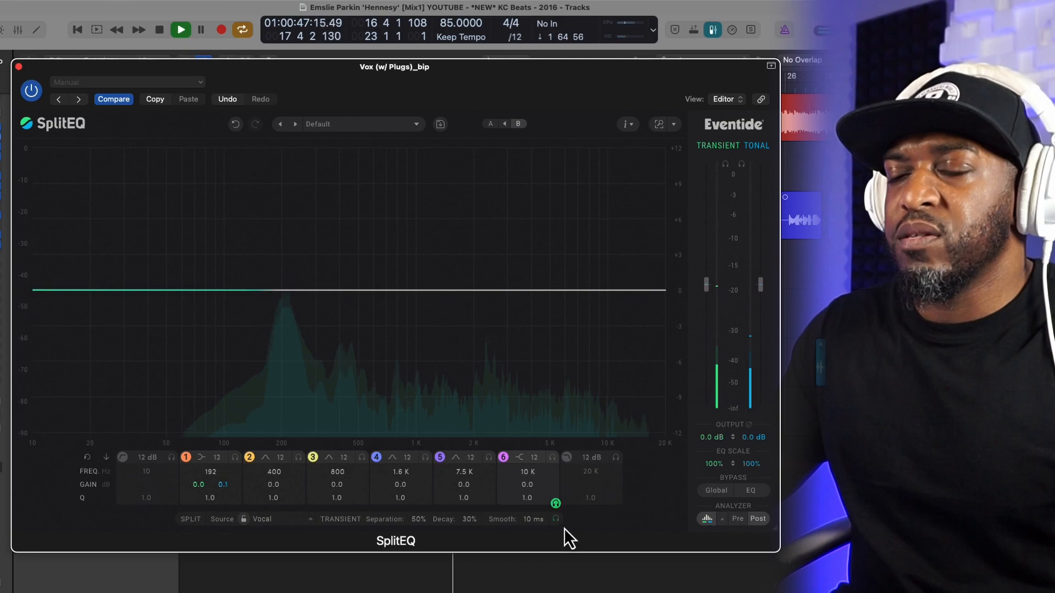
{"action": "key", "text": "s"}
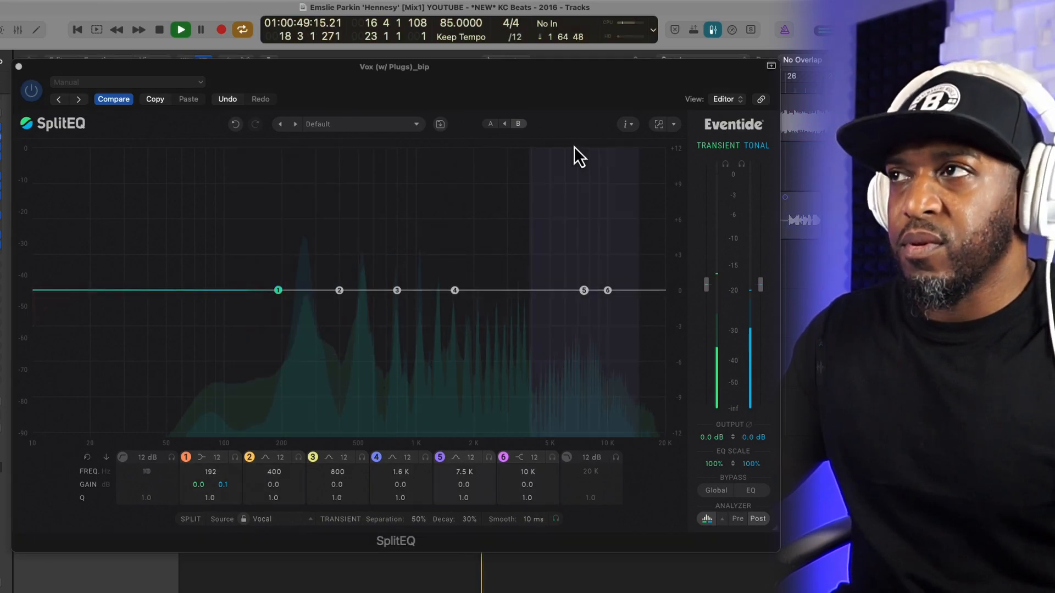
{"action": "left_click", "coordinate": [726, 165]}
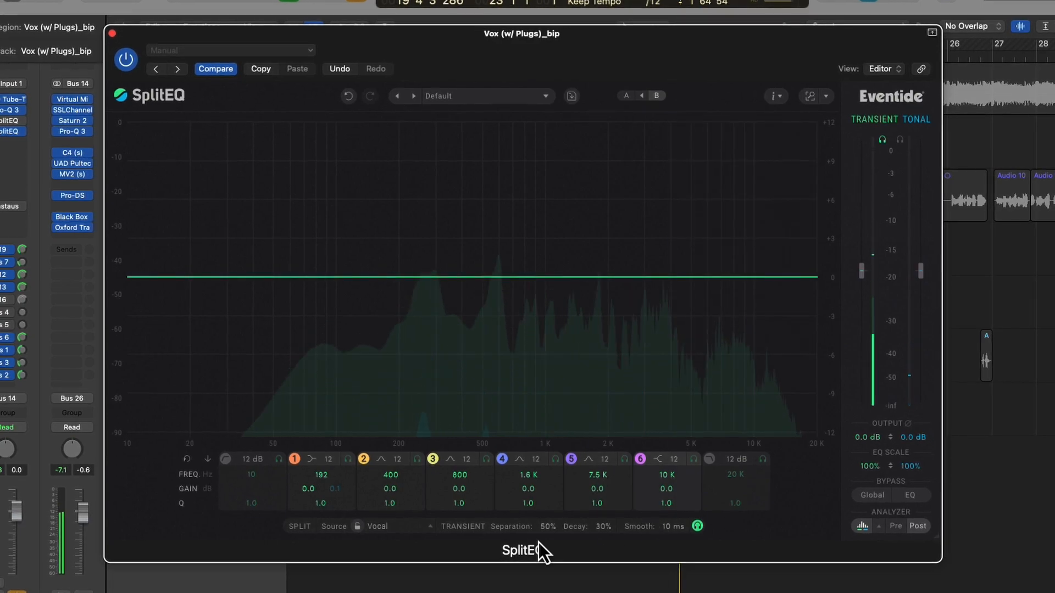
Step: Try the transient separation at 100% and 18%, and settle on 75%
{"action": "left_click_drag", "start_coordinate": [548, 531], "coordinate": [536, 437]}
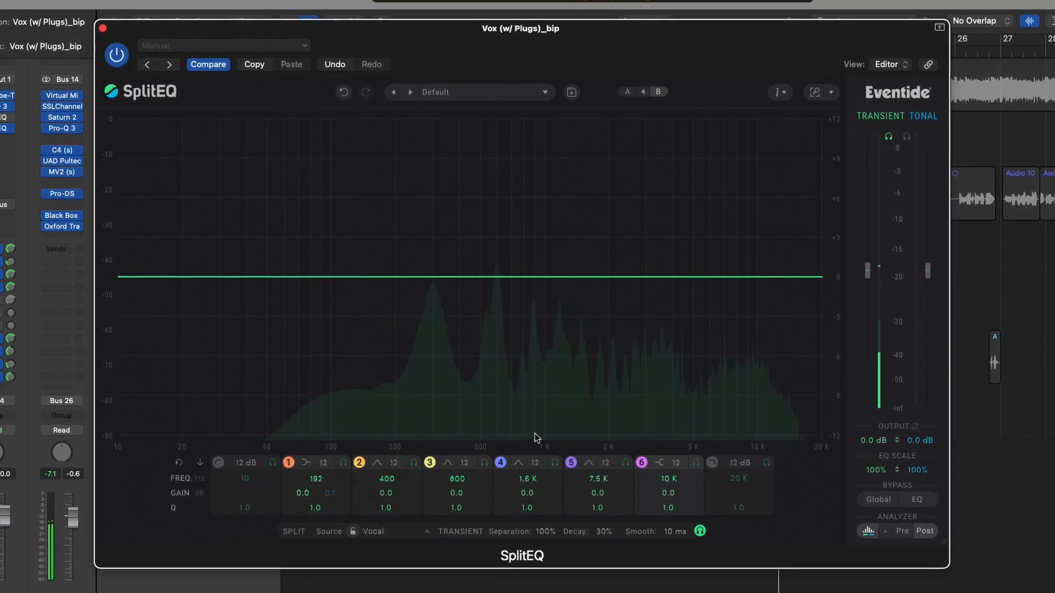
{"action": "left_click_drag", "start_coordinate": [541, 514], "coordinate": [544, 566]}
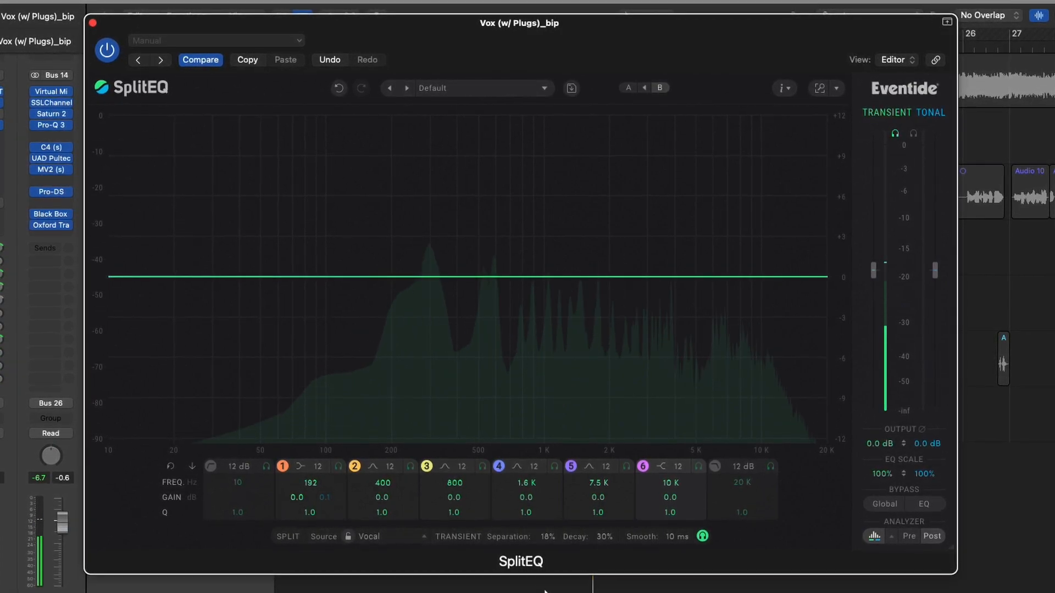
{"action": "left_click_drag", "start_coordinate": [539, 503], "coordinate": [539, 498]}
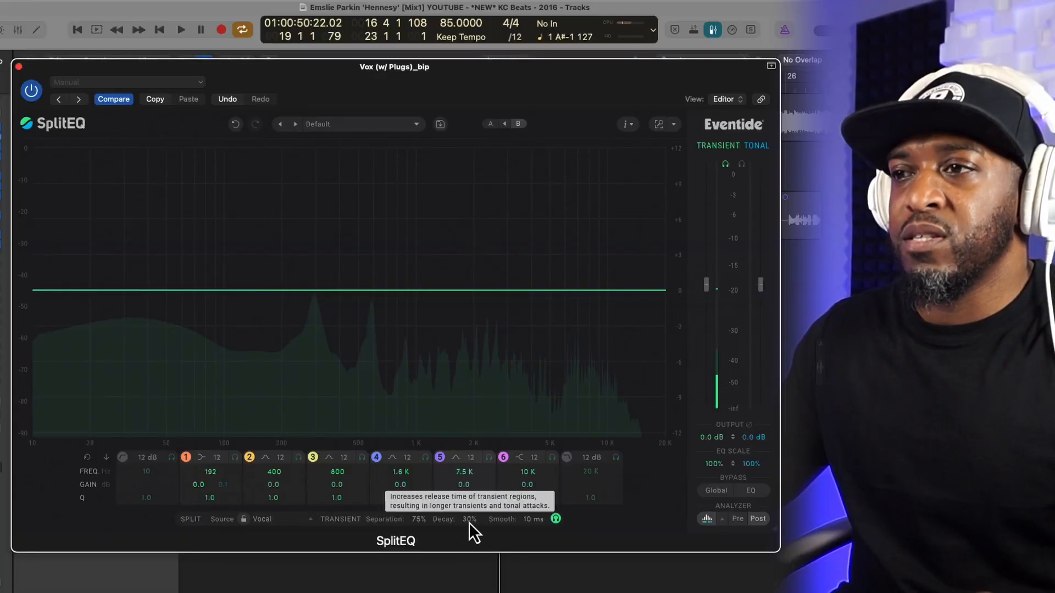
Step: Adjust the transient decay up and down, leaving it at 14%, and set the smoothing to 19 ms
{"action": "left_click_drag", "start_coordinate": [469, 523], "coordinate": [470, 526]}
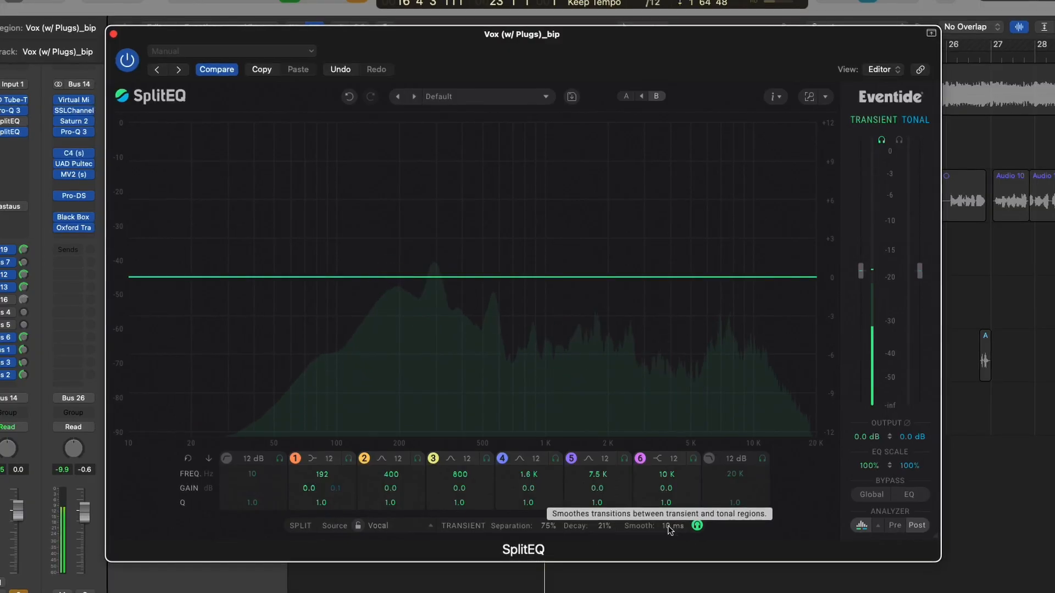
{"action": "left_click_drag", "start_coordinate": [605, 529], "coordinate": [604, 468]}
{"action": "left_click_drag", "start_coordinate": [604, 528], "coordinate": [605, 544]}
{"action": "left_click_drag", "start_coordinate": [674, 535], "coordinate": [676, 506]}
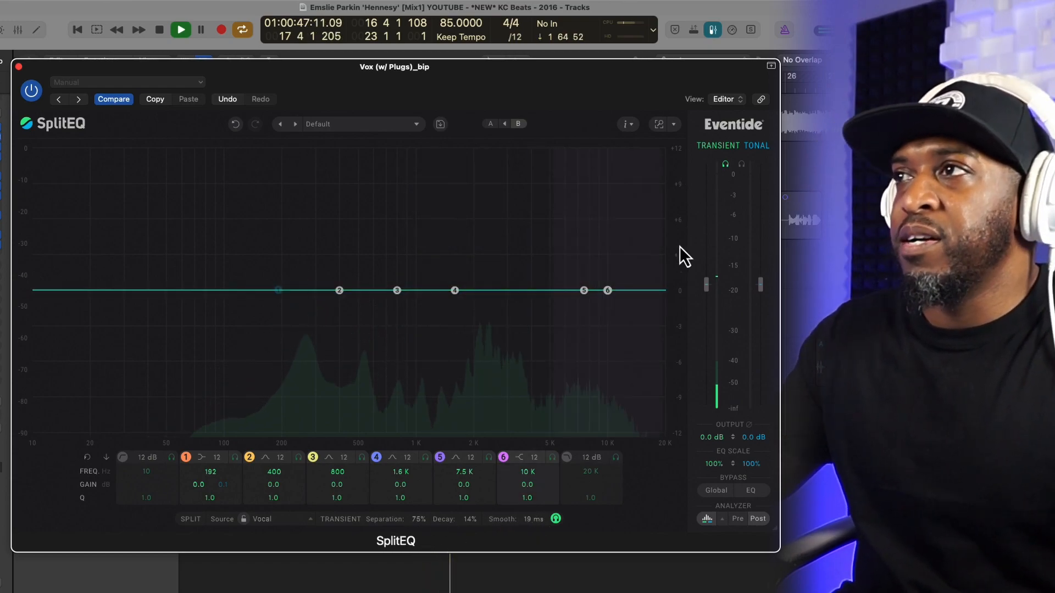
Step: Turn off the transient and vocal track solos, and set band 5's transient gain to 3.8 dB at 6.6 kHz
{"action": "left_click", "coordinate": [725, 164]}
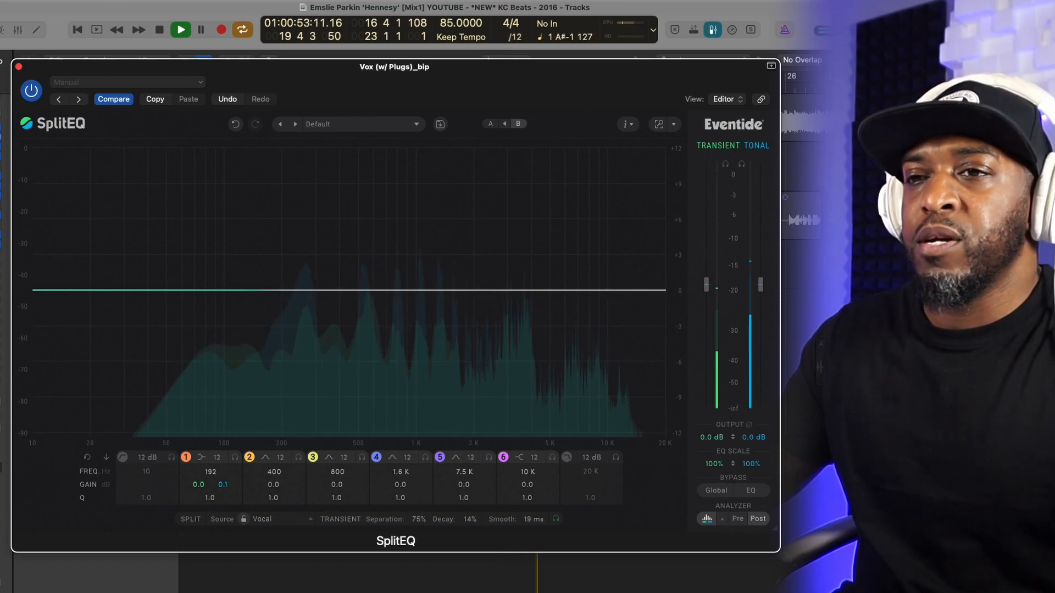
{"action": "left_click", "coordinate": [60, 559]}
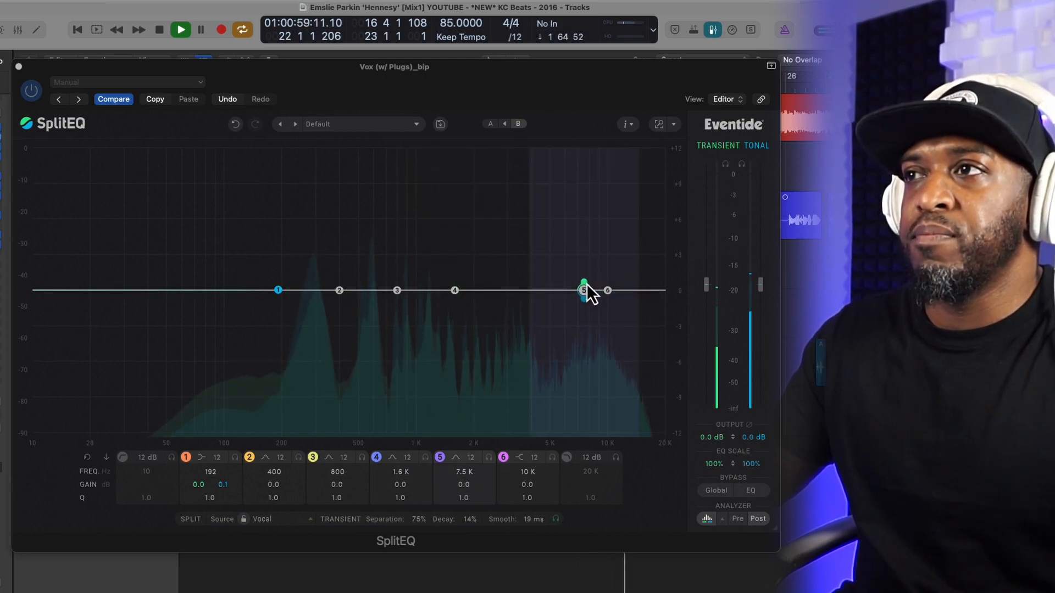
{"action": "left_click_drag", "start_coordinate": [585, 279], "coordinate": [574, 183]}
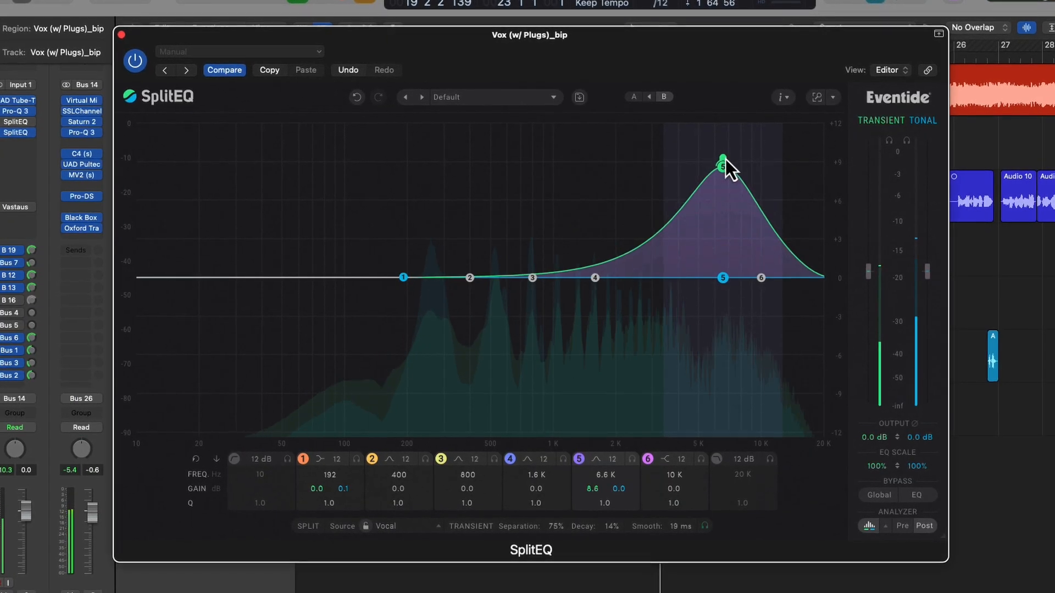
{"action": "left_click_drag", "start_coordinate": [725, 165], "coordinate": [727, 194]}
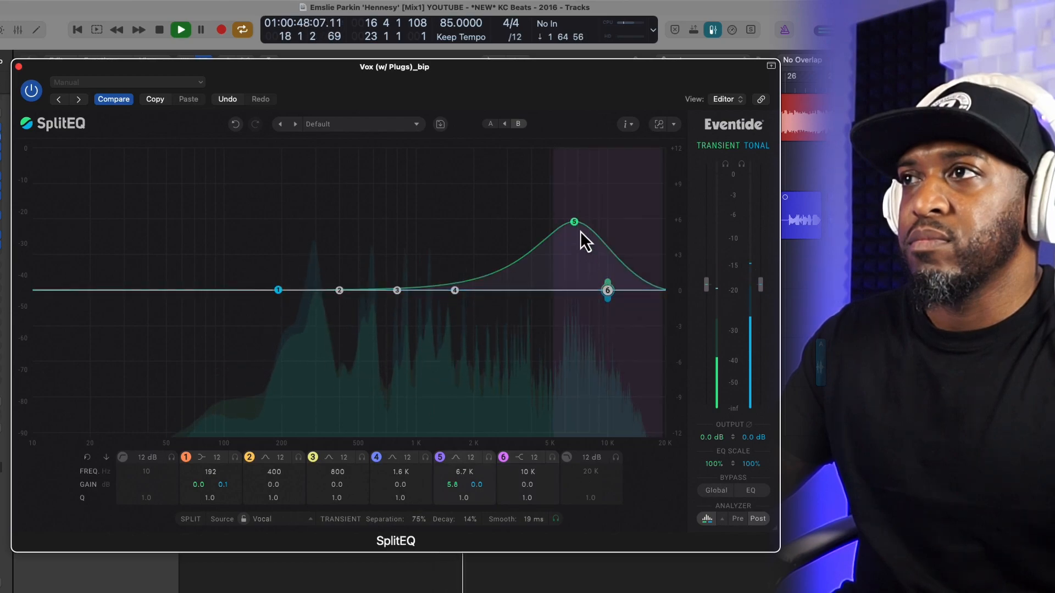
{"action": "left_click_drag", "start_coordinate": [576, 224], "coordinate": [577, 243]}
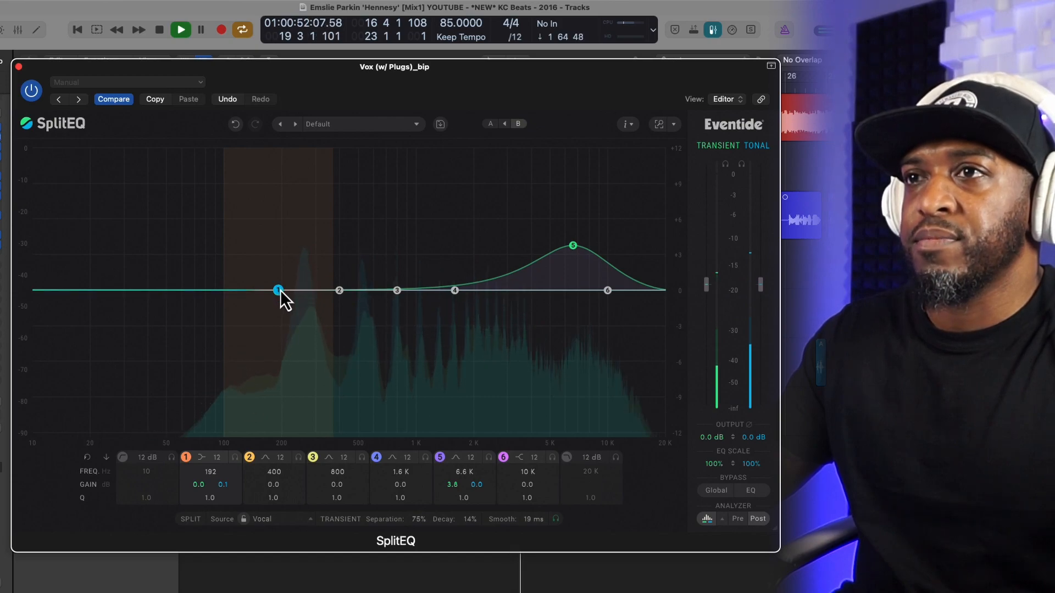
Step: Raise band 1's tonal gain to 3.0 dB at 272 Hz and band 6's tonal gain to 6.4 dB at 11.8 kHz
{"action": "mouse_move", "coordinate": [281, 290]}
{"action": "left_mouse_down"}
{"action": "mouse_move", "coordinate": [295, 260]}
{"action": "mouse_move", "coordinate": [315, 262]}
{"action": "left_mouse_up"}
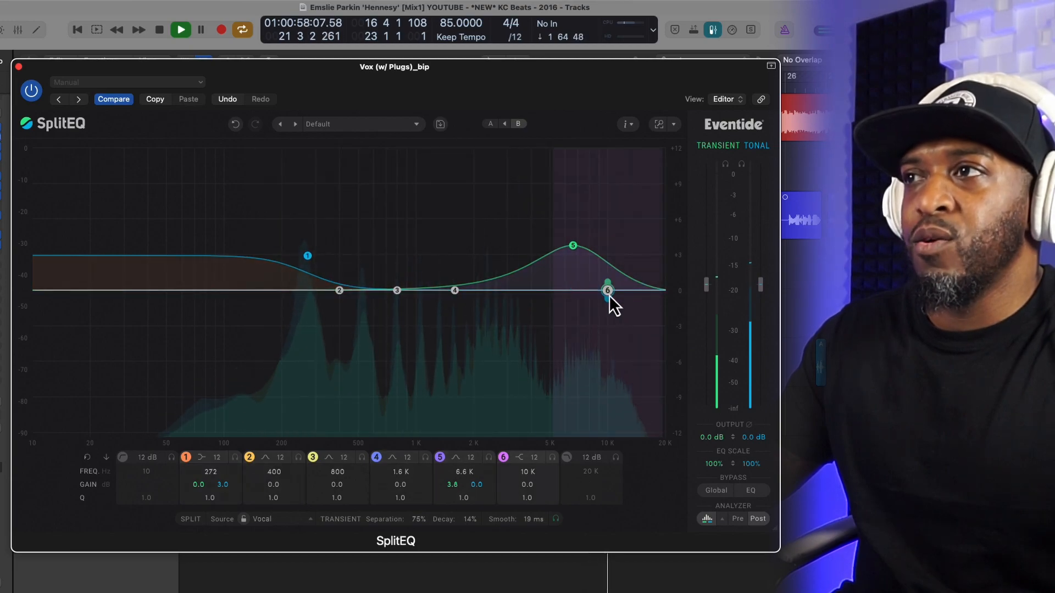
{"action": "left_click_drag", "start_coordinate": [609, 301], "coordinate": [614, 261]}
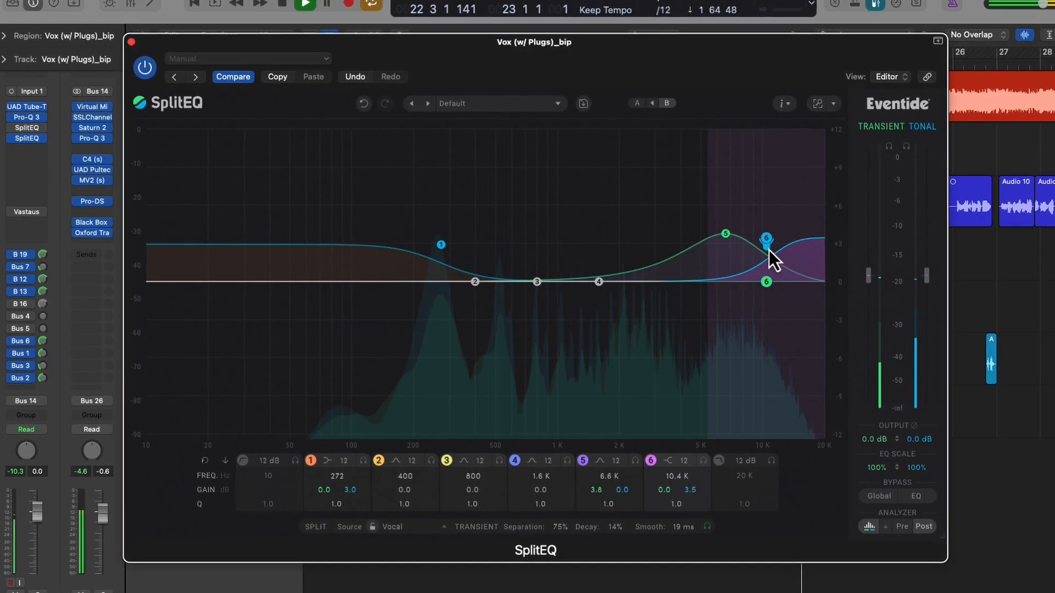
{"action": "left_click_drag", "start_coordinate": [769, 249], "coordinate": [783, 211]}
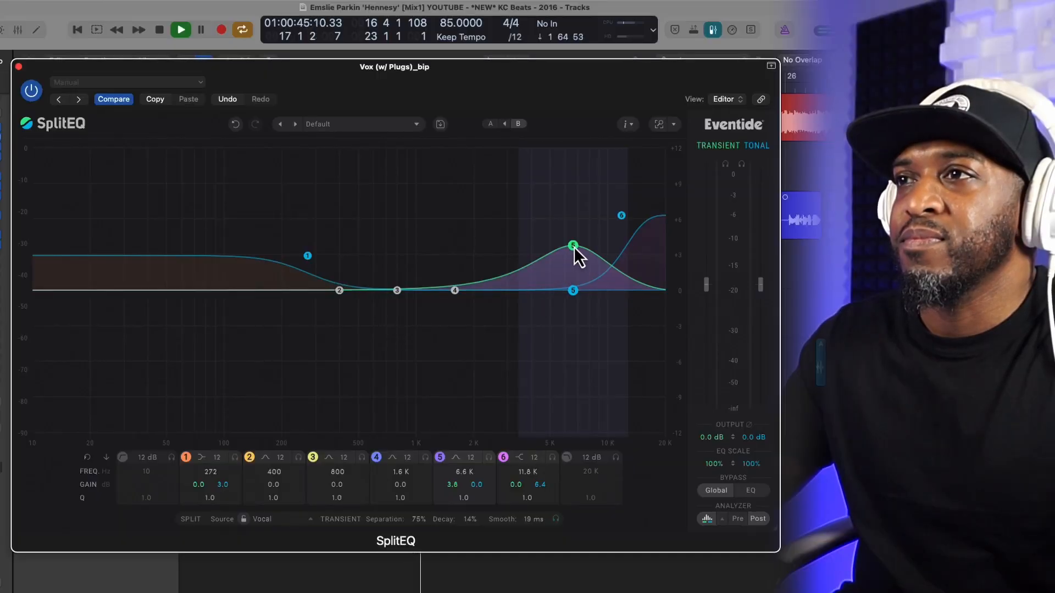
Step: Move band 5 to 5.6 kHz with a transient gain of 5.4 dB and a tonal gain of -2.0 dB
{"action": "left_click_drag", "start_coordinate": [572, 247], "coordinate": [552, 234]}
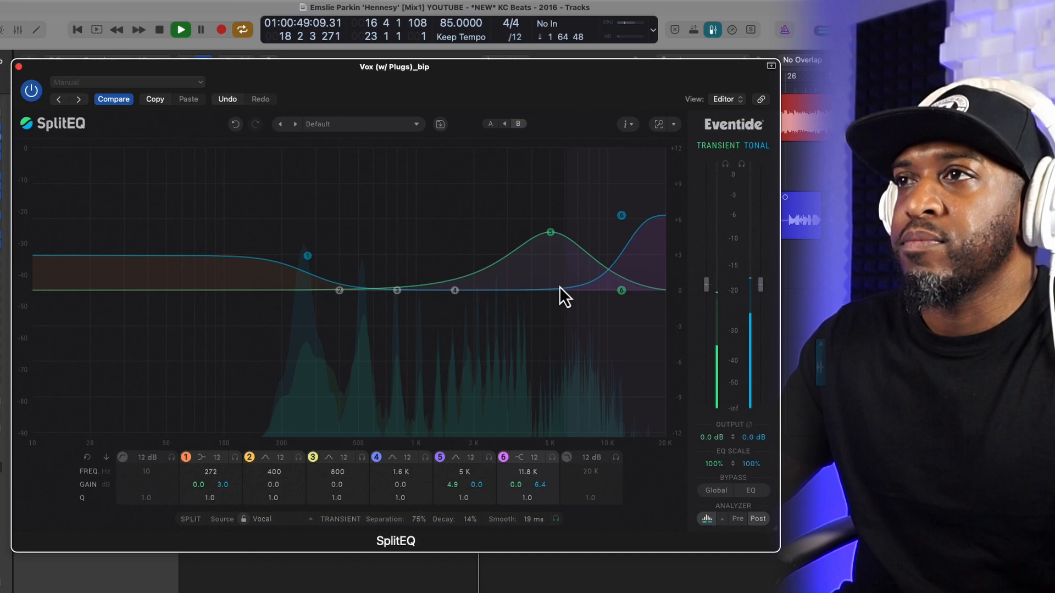
{"action": "left_click_drag", "start_coordinate": [549, 233], "coordinate": [568, 226]}
{"action": "left_click_drag", "start_coordinate": [569, 264], "coordinate": [558, 318]}
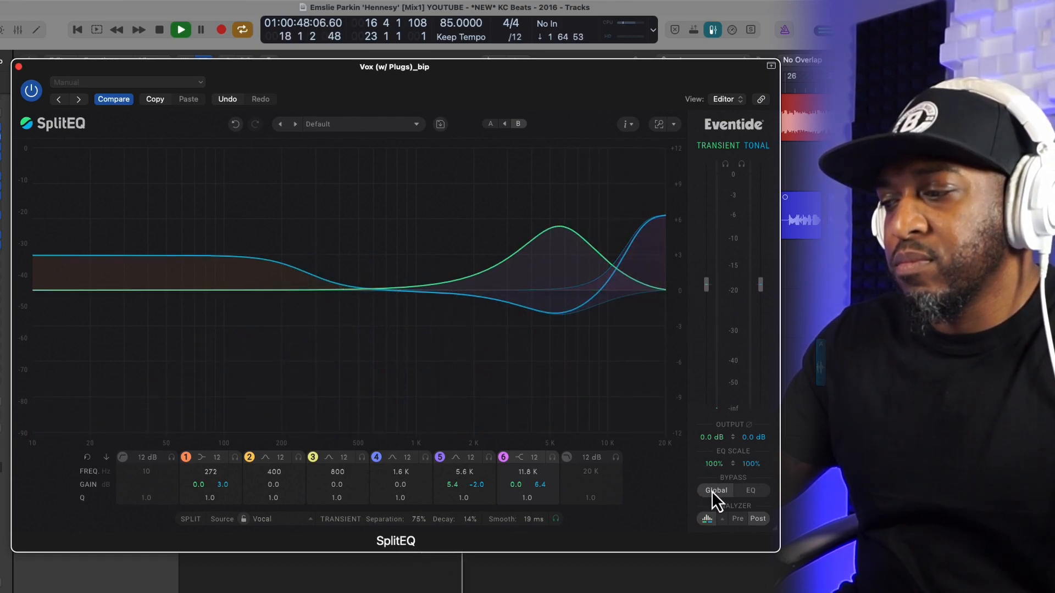
Step: Set band 6 to 2.1 dB tonal at 11.4 kHz and band 5 to 3.3 dB transient at 5.1 kHz, and lower the separation
{"action": "left_click_drag", "start_coordinate": [621, 216], "coordinate": [619, 265]}
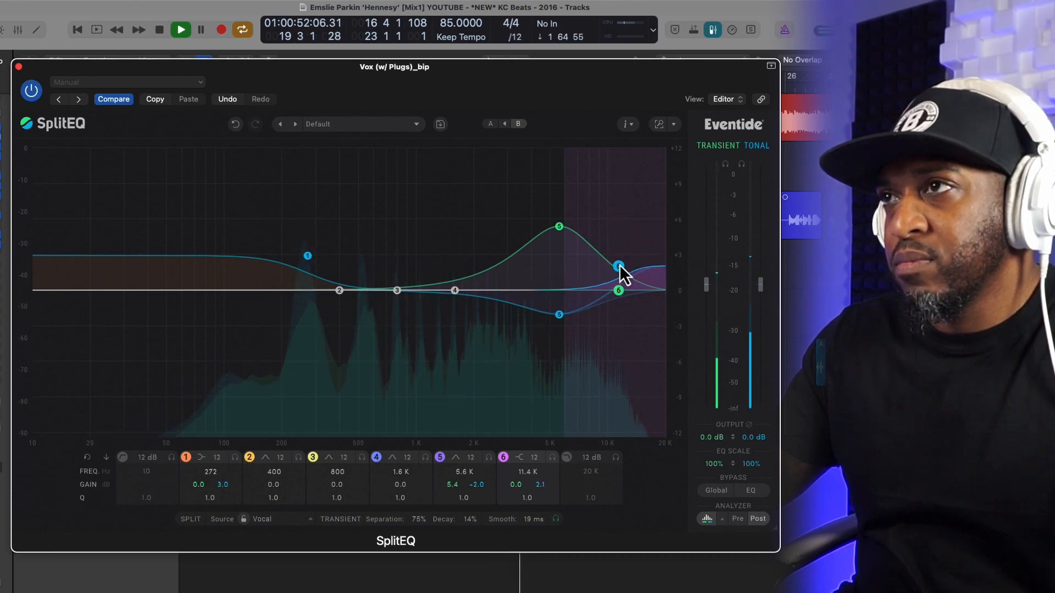
{"action": "left_click_drag", "start_coordinate": [559, 228], "coordinate": [528, 195]}
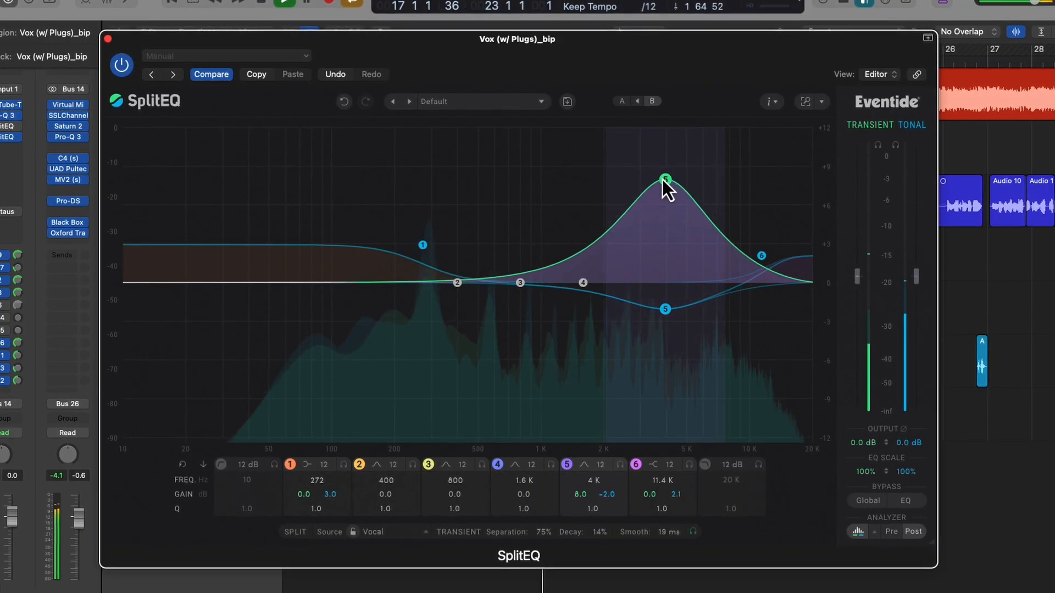
{"action": "left_click_drag", "start_coordinate": [662, 179], "coordinate": [686, 239]}
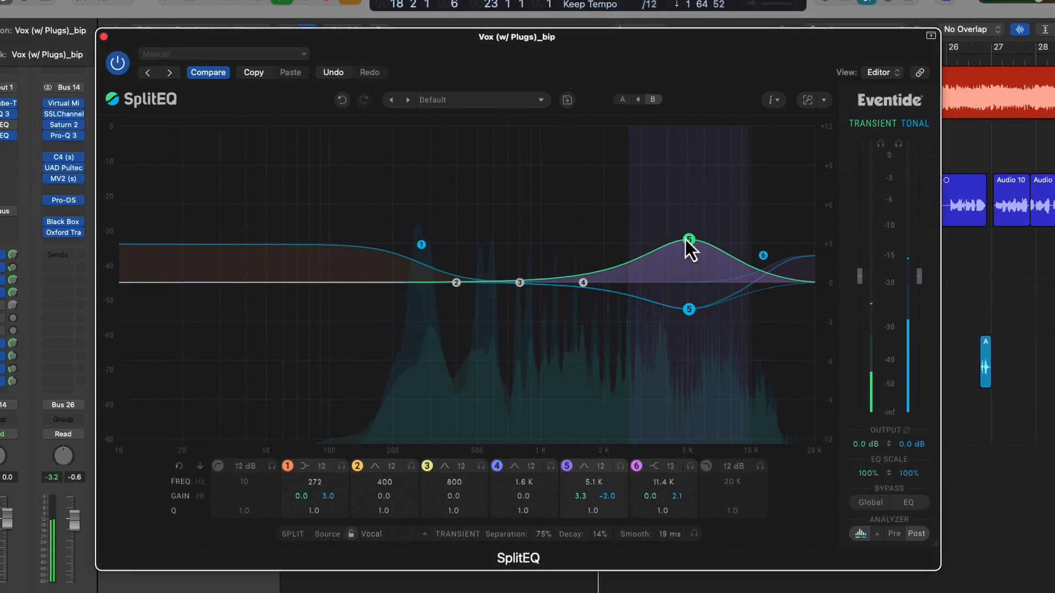
{"action": "left_click_drag", "start_coordinate": [549, 535], "coordinate": [545, 570]}
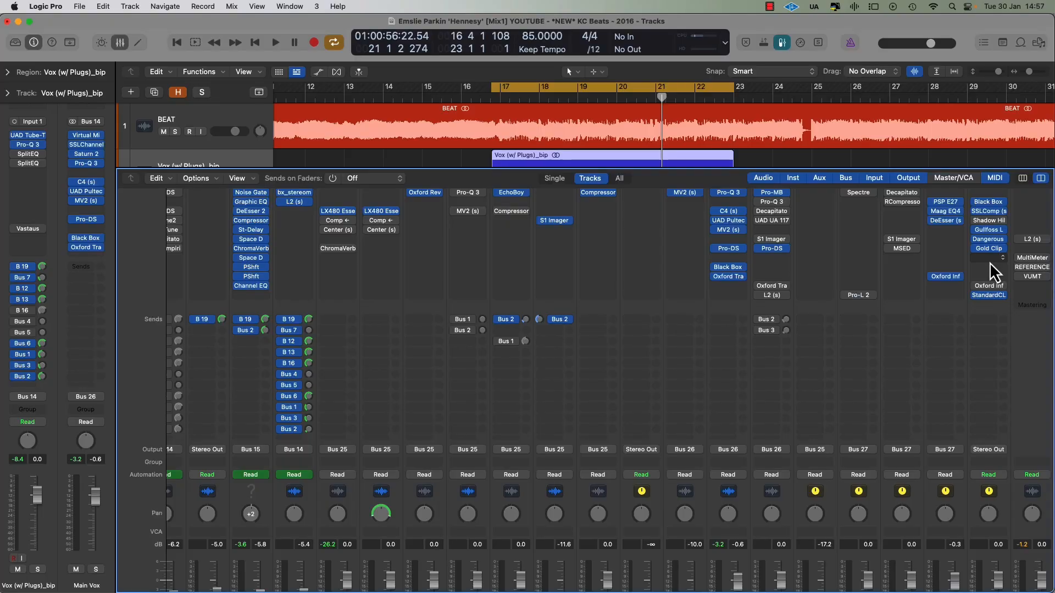
Step: On the Pre Fader track's plug-in, use the Full Mix split source with the transient signal soloed and set the separation to 72%
{"action": "left_click", "coordinate": [992, 267]}
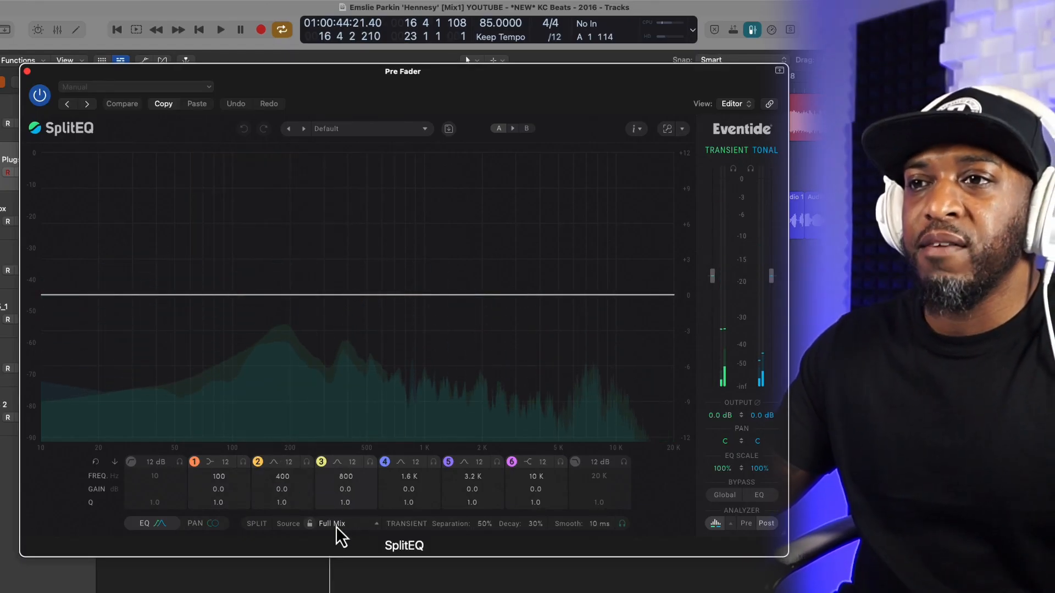
{"action": "left_click", "coordinate": [336, 527]}
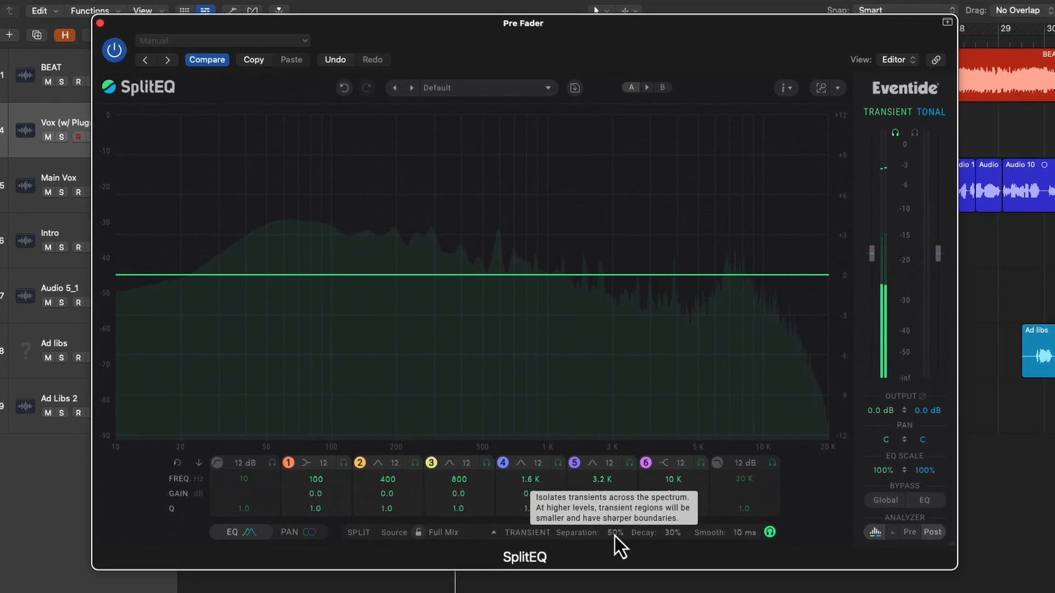
{"action": "mouse_move", "coordinate": [615, 535]}
{"action": "left_mouse_down"}
{"action": "mouse_move", "coordinate": [618, 493]}
{"action": "mouse_move", "coordinate": [616, 583]}
{"action": "mouse_move", "coordinate": [614, 509]}
{"action": "mouse_move", "coordinate": [614, 523]}
{"action": "left_mouse_up"}
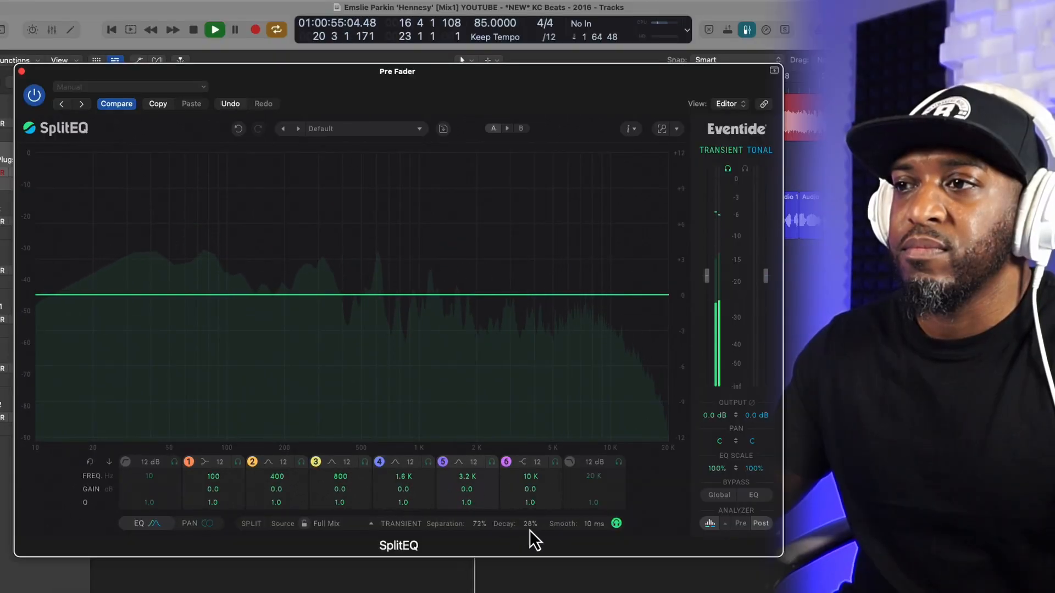
Step: Audition the full mix's transient decay at 59% and 41%, and settle on a 21% decay with 6 ms smoothing
{"action": "mouse_move", "coordinate": [530, 530]}
{"action": "left_mouse_down"}
{"action": "mouse_move", "coordinate": [533, 545]}
{"action": "mouse_move", "coordinate": [531, 513]}
{"action": "left_mouse_up"}
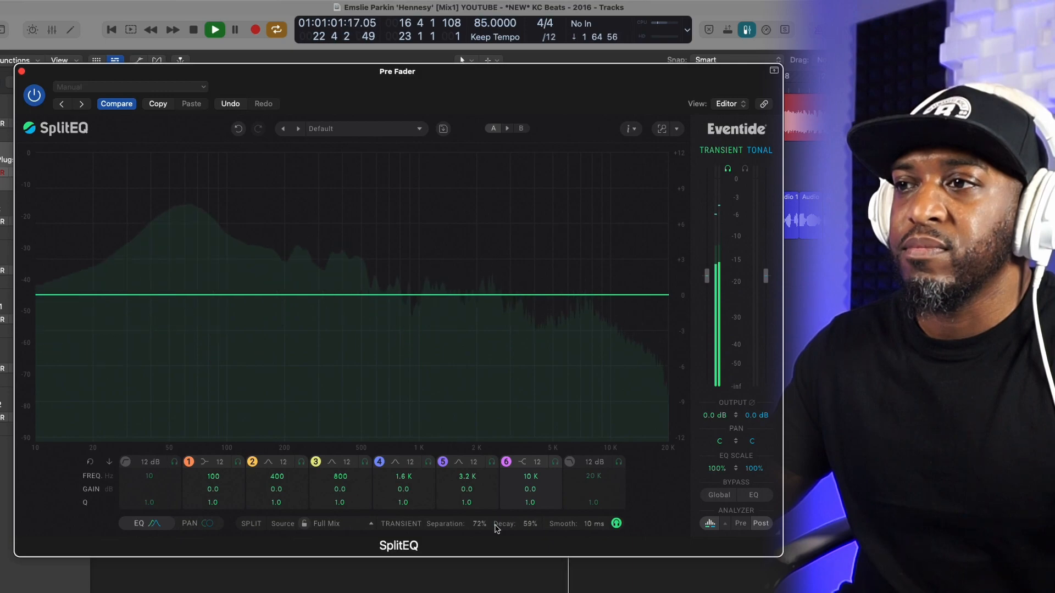
{"action": "key", "text": "space"}
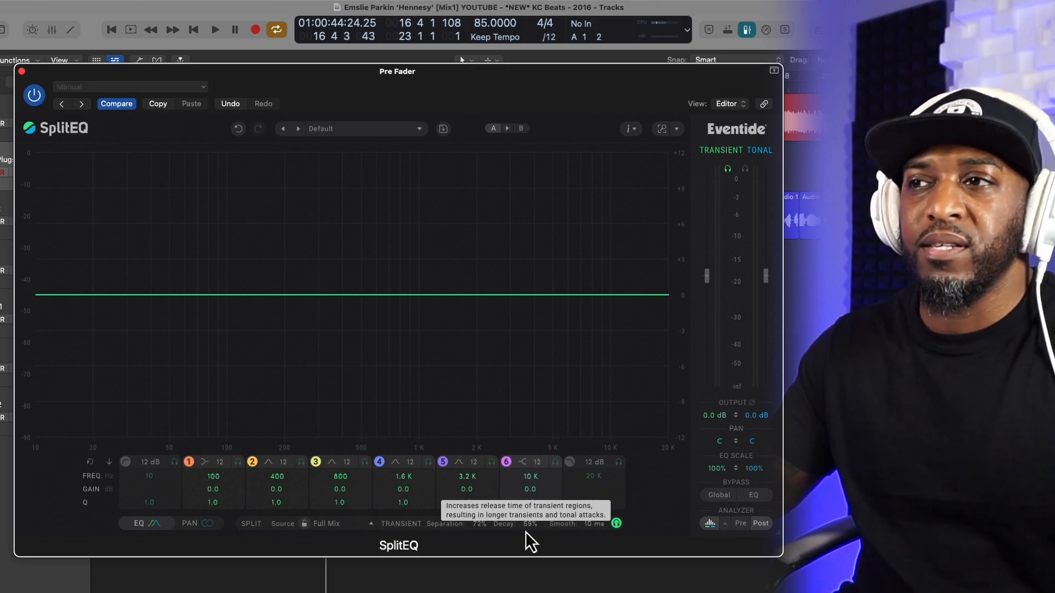
{"action": "left_click_drag", "start_coordinate": [529, 529], "coordinate": [530, 547]}
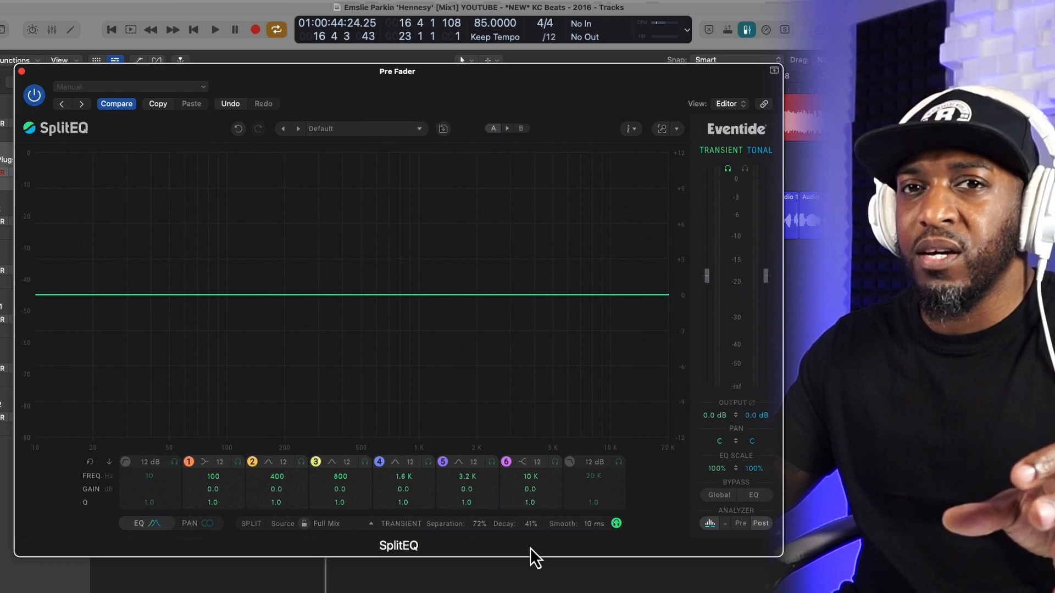
{"action": "key", "text": "space"}
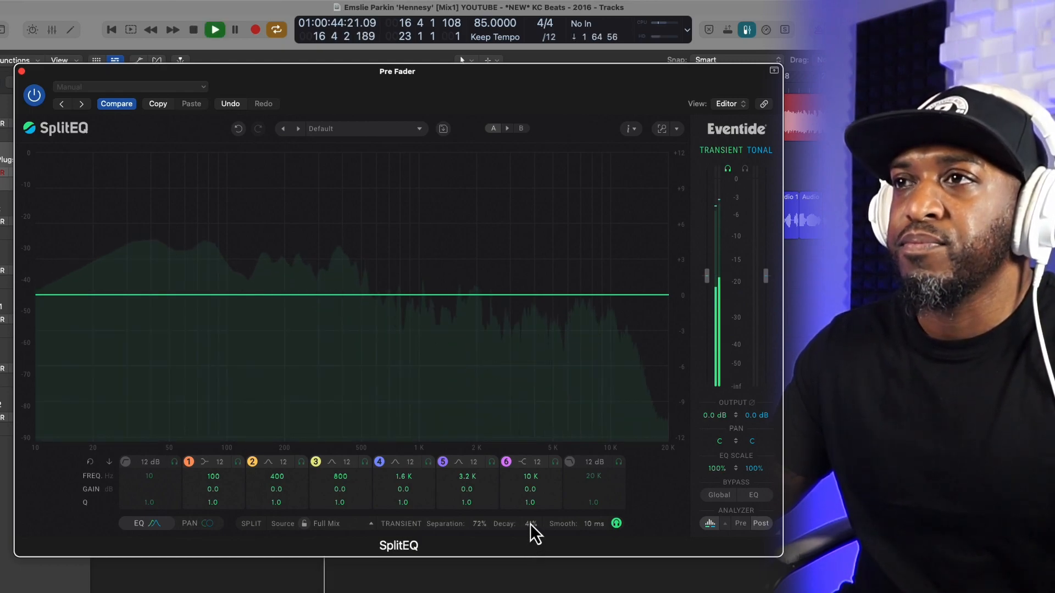
{"action": "mouse_move", "coordinate": [529, 525]}
{"action": "left_mouse_down"}
{"action": "mouse_move", "coordinate": [532, 557]}
{"action": "mouse_move", "coordinate": [531, 547]}
{"action": "left_mouse_up"}
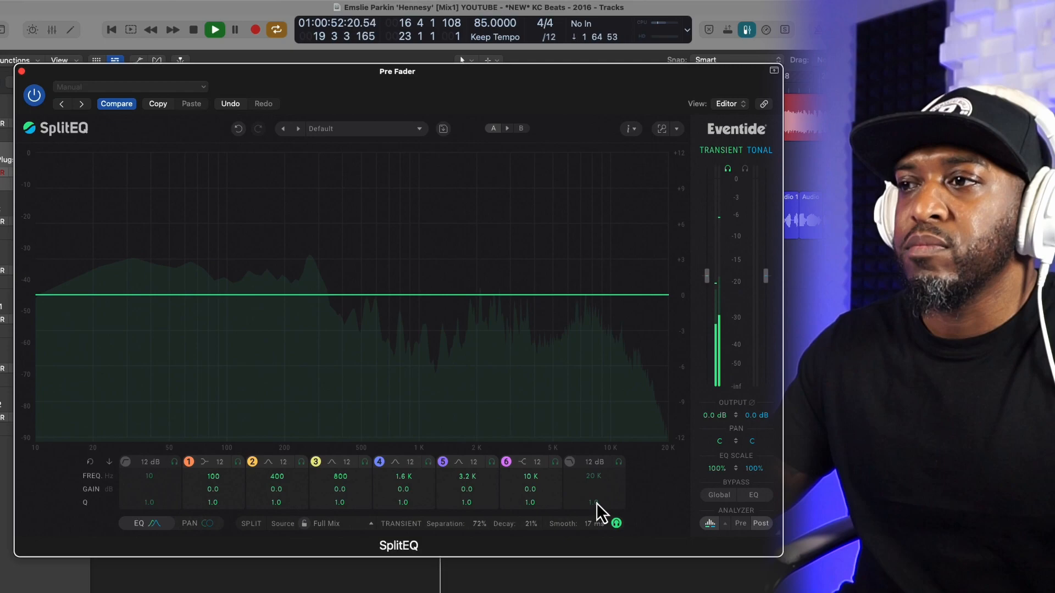
{"action": "left_click_drag", "start_coordinate": [595, 503], "coordinate": [595, 535]}
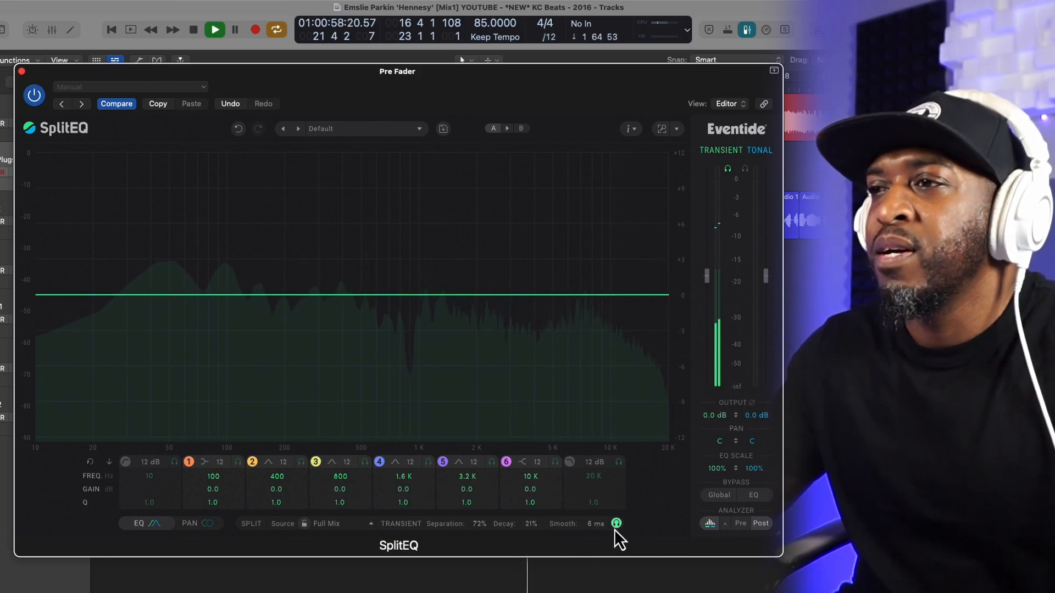
Step: Turn off the transient solo and raise band 6's tonal gain to 2.5 dB at 9.7 kHz
{"action": "left_click", "coordinate": [616, 523]}
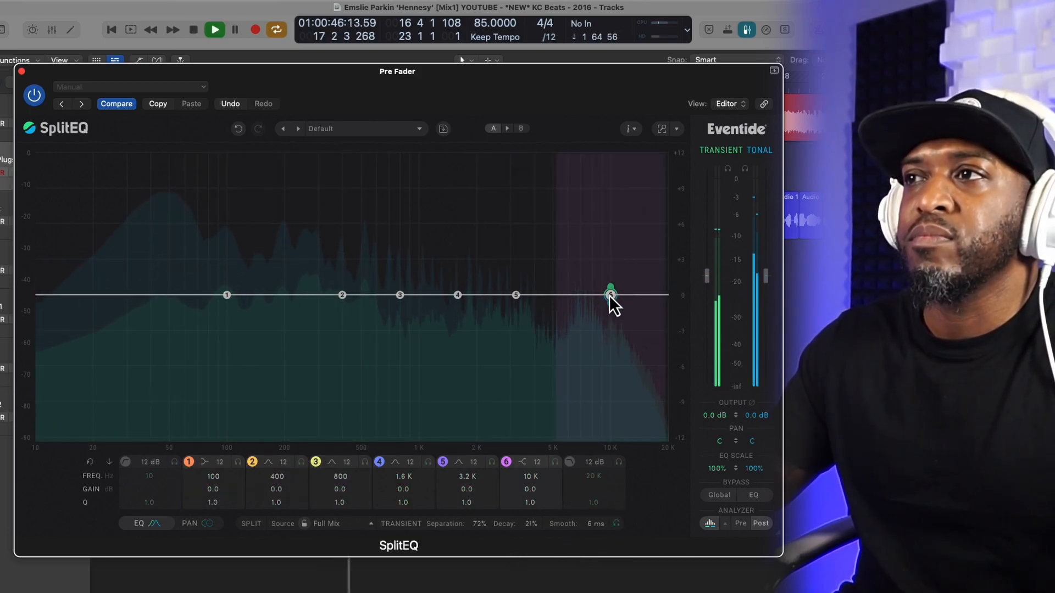
{"action": "left_click_drag", "start_coordinate": [611, 304], "coordinate": [609, 269]}
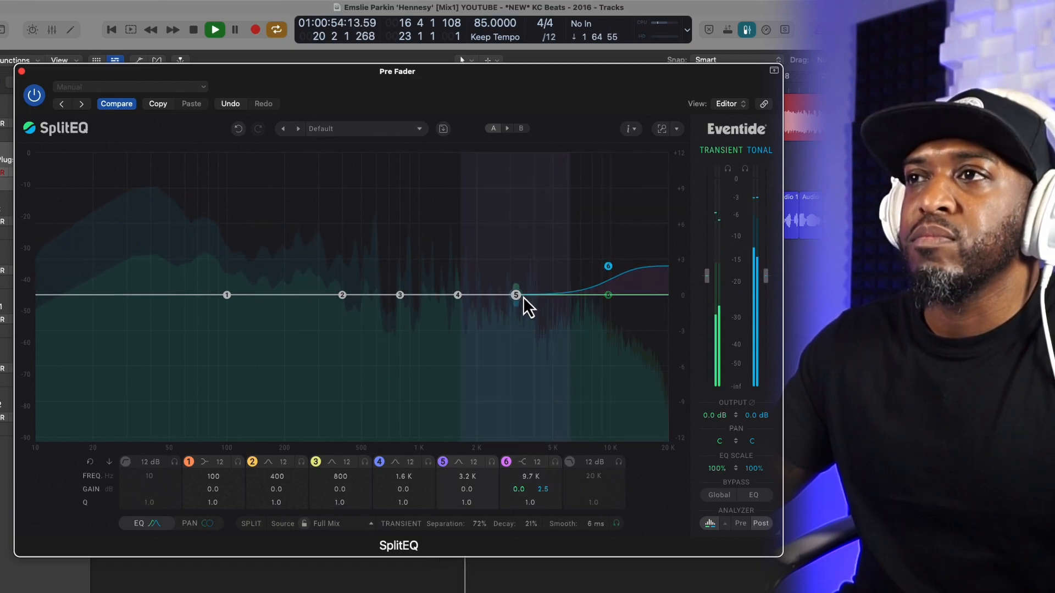
Step: Set band 5's transient gain to 2.5 dB at 5.5 kHz and band 1's tonal gain to 2.1 dB at 108 Hz
{"action": "left_click_drag", "start_coordinate": [523, 296], "coordinate": [527, 267]}
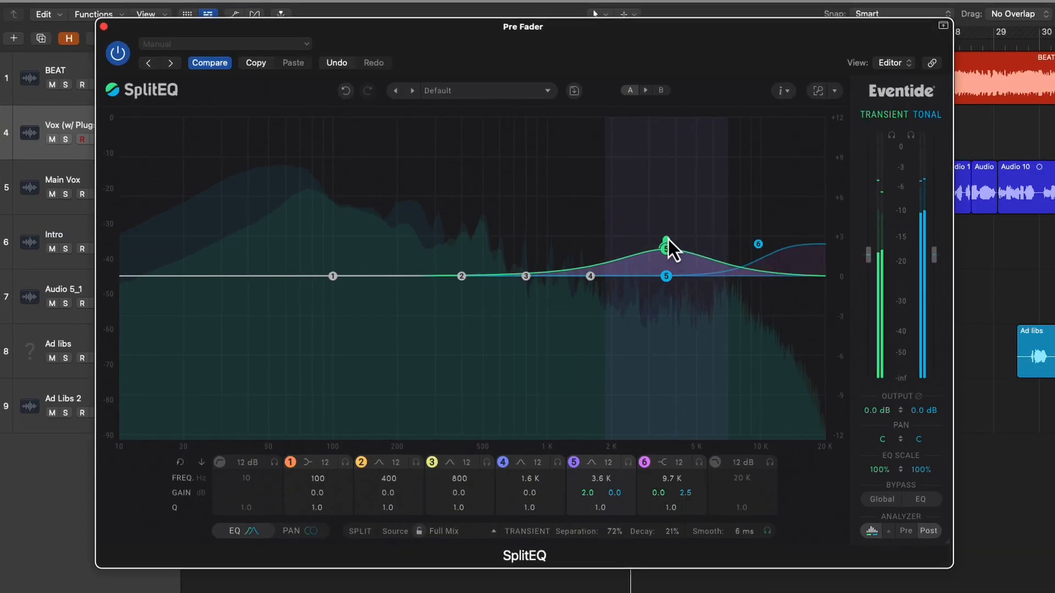
{"action": "left_click_drag", "start_coordinate": [668, 239], "coordinate": [708, 234]}
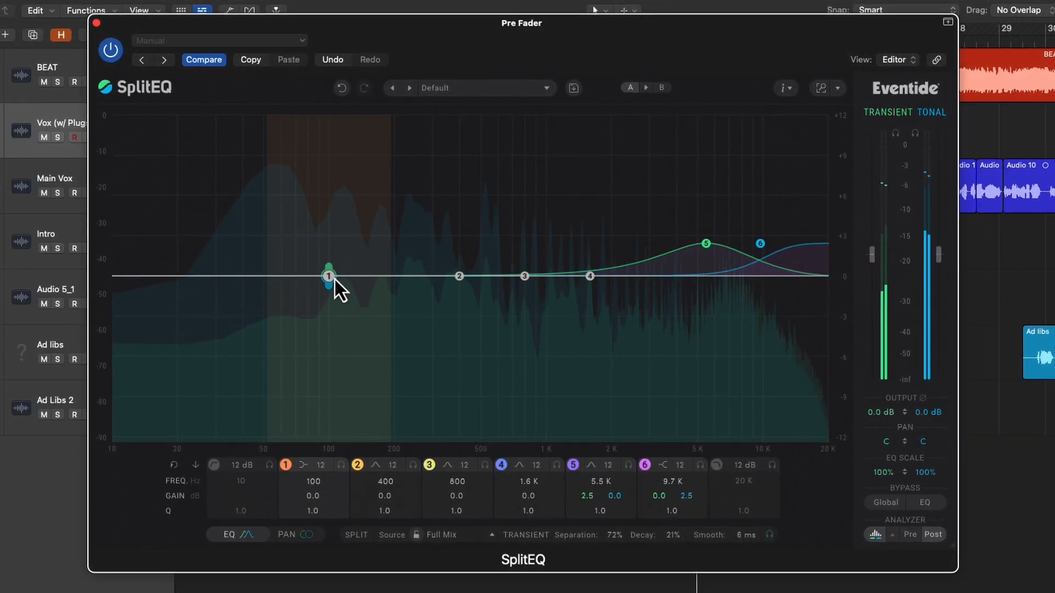
{"action": "left_click_drag", "start_coordinate": [331, 288], "coordinate": [338, 261]}
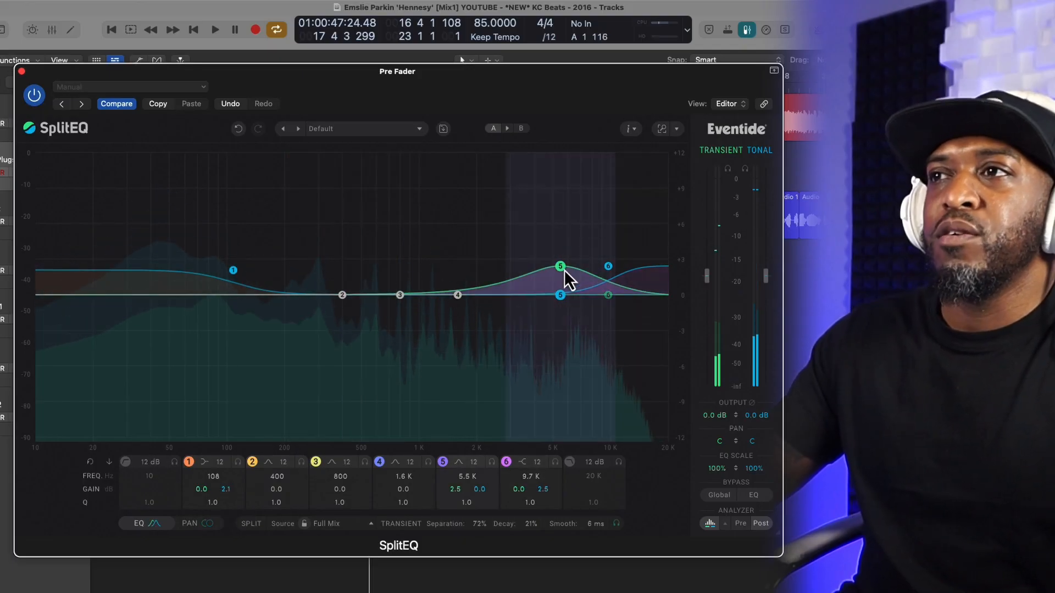
Step: Shift band 5 to 5.6 kHz and boost band 2's transient gain to 7.0 dB at 84 Hz with a Q of 2.9
{"action": "left_click_drag", "start_coordinate": [559, 268], "coordinate": [562, 268]}
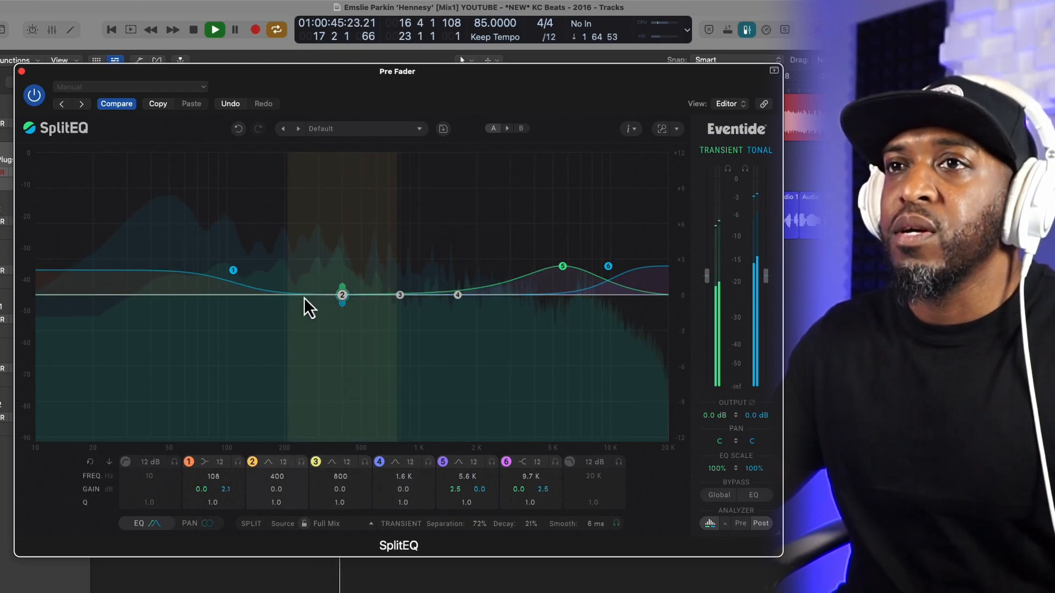
{"action": "key", "text": "space"}
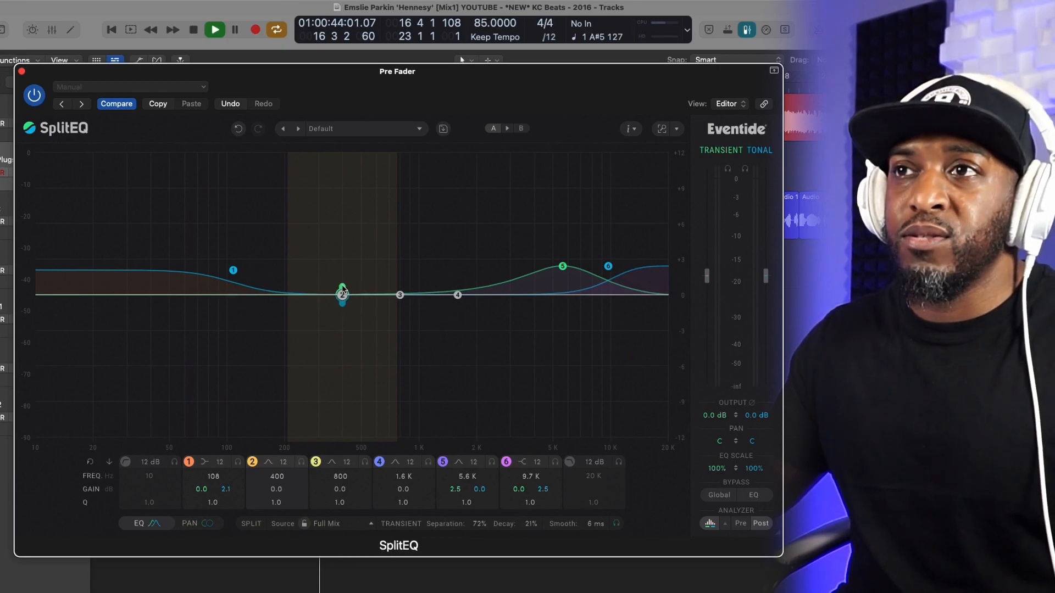
{"action": "left_click_drag", "start_coordinate": [342, 287], "coordinate": [240, 238]}
{"action": "scroll", "coordinate": [322, 275], "scroll_direction": "up", "scroll_amount": 5}
{"action": "left_click_drag", "start_coordinate": [240, 246], "coordinate": [213, 238]}
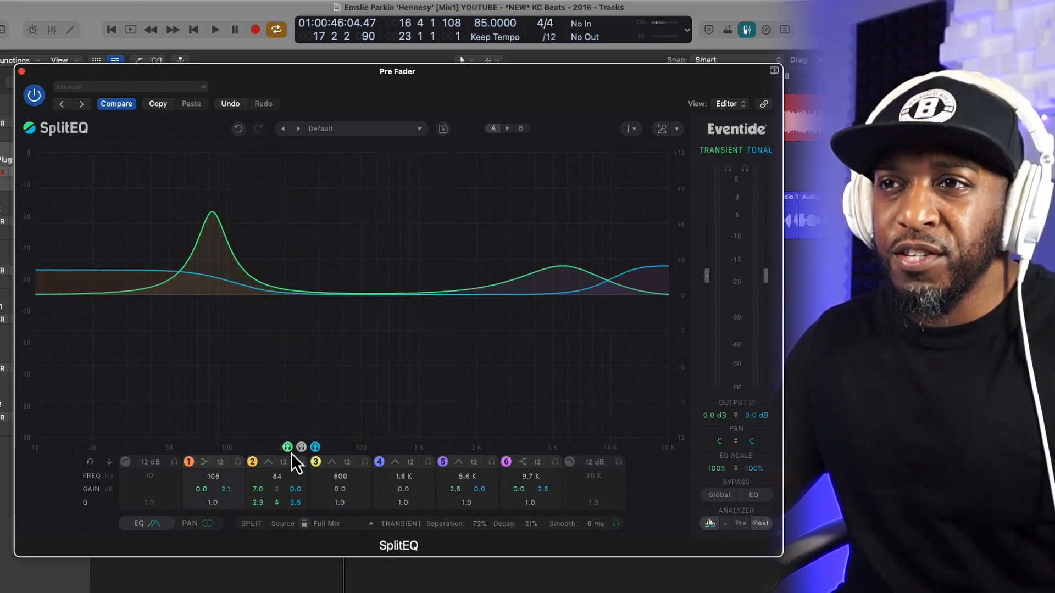
Step: Solo band 2's transient signal and audition wider Q settings of 1.8, 1.5 and 1.2 at 84 Hz
{"action": "left_click", "coordinate": [287, 447]}
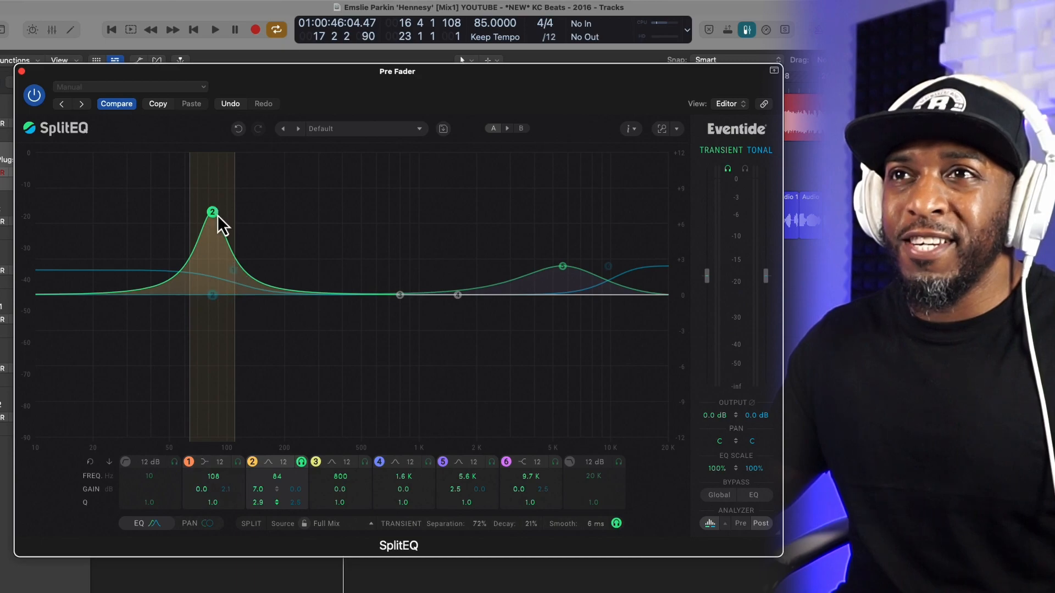
{"action": "scroll", "coordinate": [216, 215], "scroll_direction": "down", "scroll_amount": 5}
{"action": "scroll", "coordinate": [217, 215], "scroll_direction": "up", "scroll_amount": 5}
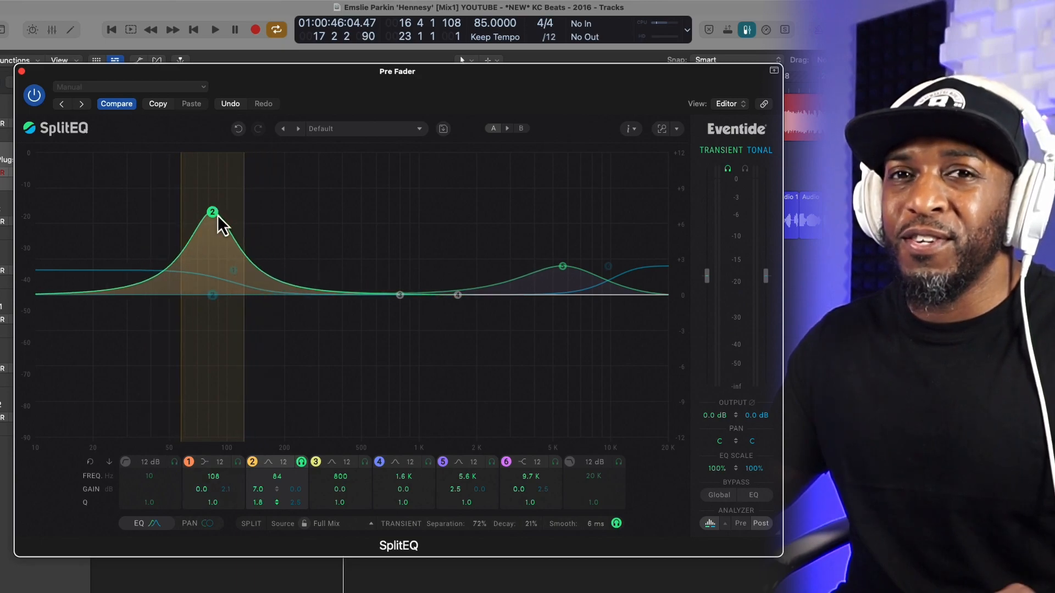
{"action": "scroll", "coordinate": [212, 215], "scroll_direction": "down", "scroll_amount": 3}
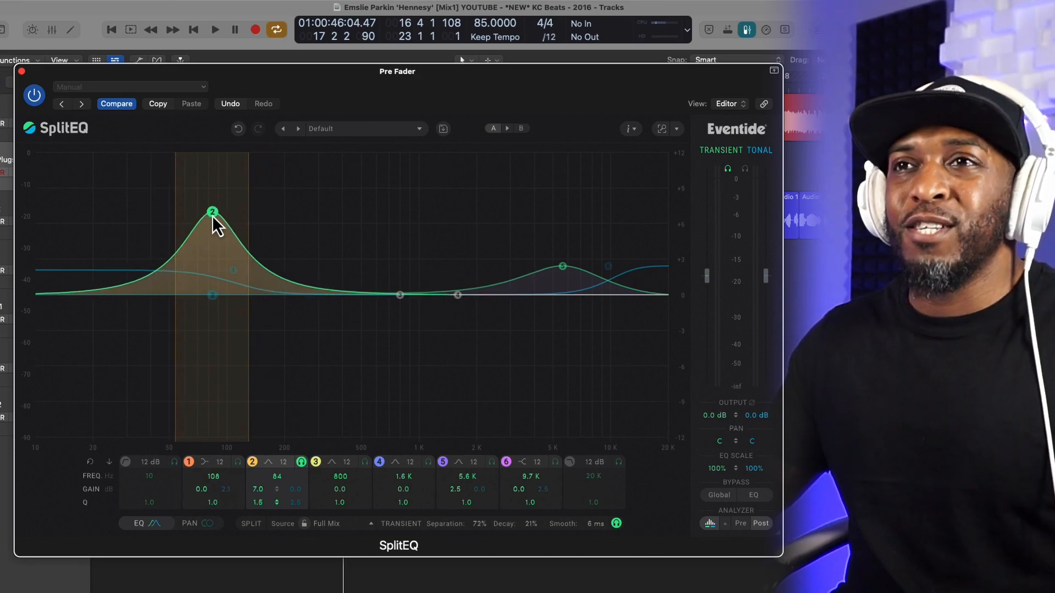
{"action": "scroll", "coordinate": [214, 216], "scroll_direction": "up", "scroll_amount": 4}
{"action": "scroll", "coordinate": [214, 215], "scroll_direction": "down", "scroll_amount": 2}
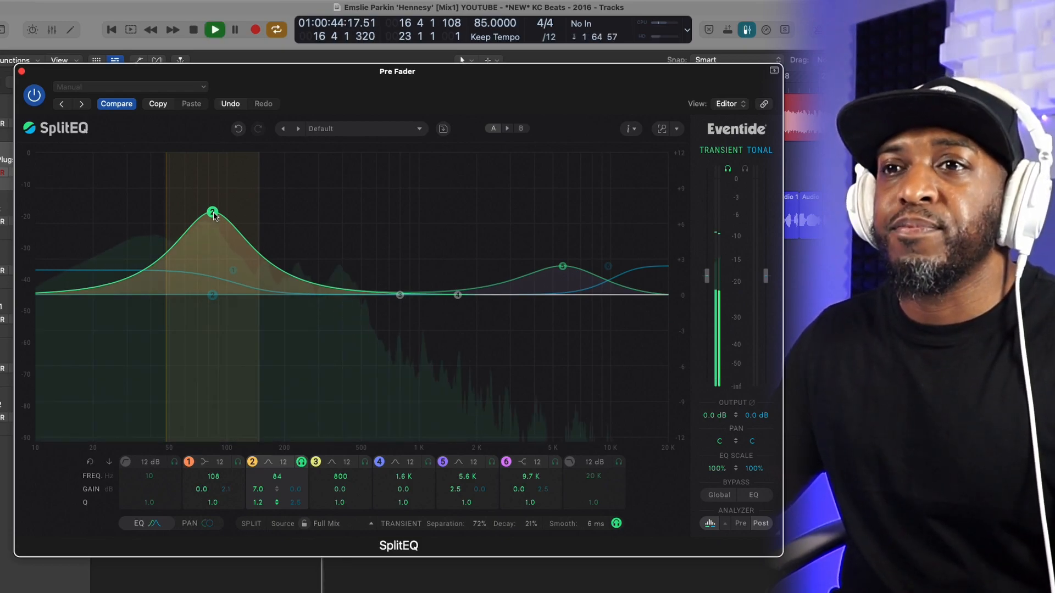
Step: Set band 2's transient gain to 7.3 dB at 109 Hz with a Q of 2.7, and turn off its solo
{"action": "scroll", "coordinate": [214, 215], "scroll_direction": "up", "scroll_amount": 5}
{"action": "left_click_drag", "start_coordinate": [215, 215], "coordinate": [236, 217]}
{"action": "scroll", "coordinate": [221, 216], "scroll_direction": "up", "scroll_amount": 3}
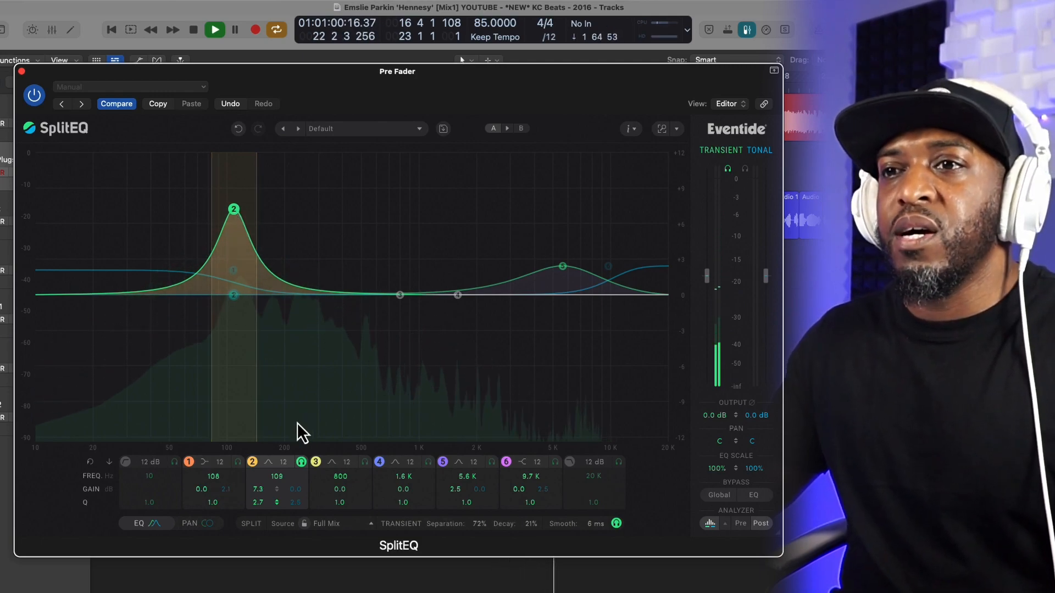
{"action": "left_click", "coordinate": [297, 464]}
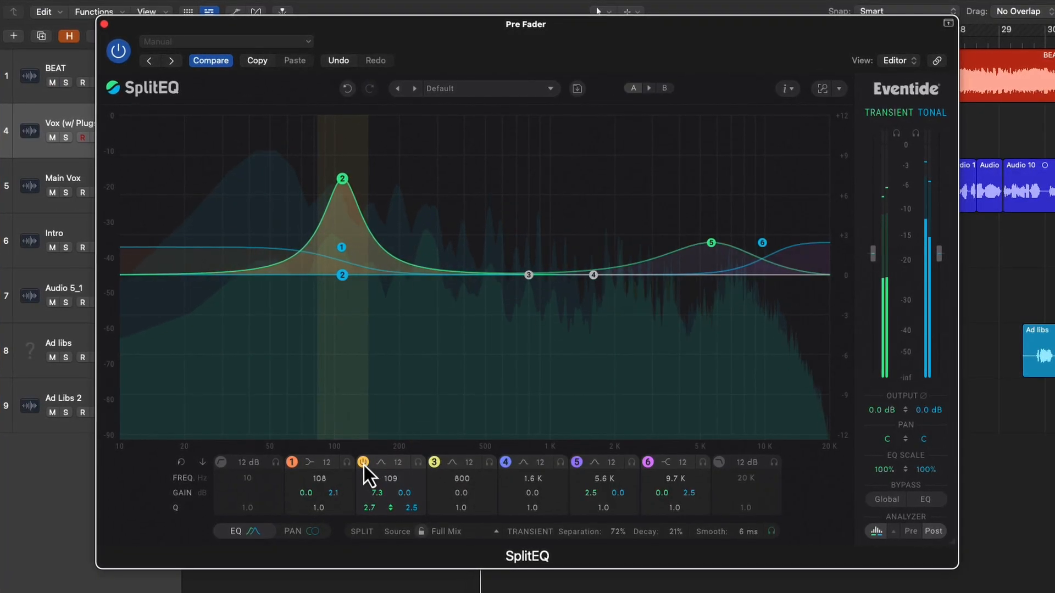
Step: Compare the mix with band 2 off and on, and set band 2 to 80 Hz with 4.0 dB transient gain
{"action": "left_click", "coordinate": [363, 464]}
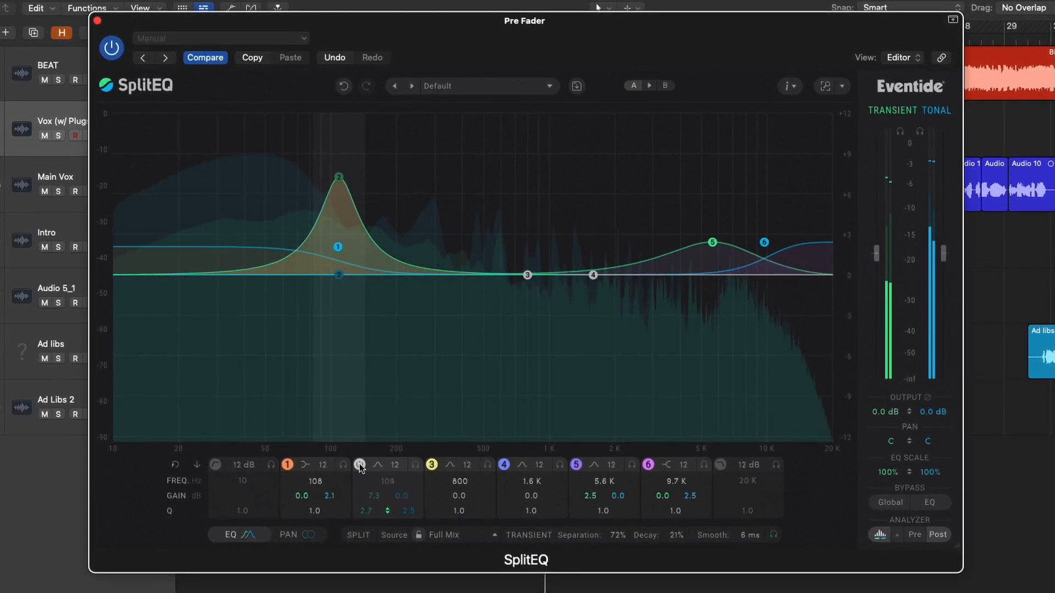
{"action": "left_click", "coordinate": [359, 465]}
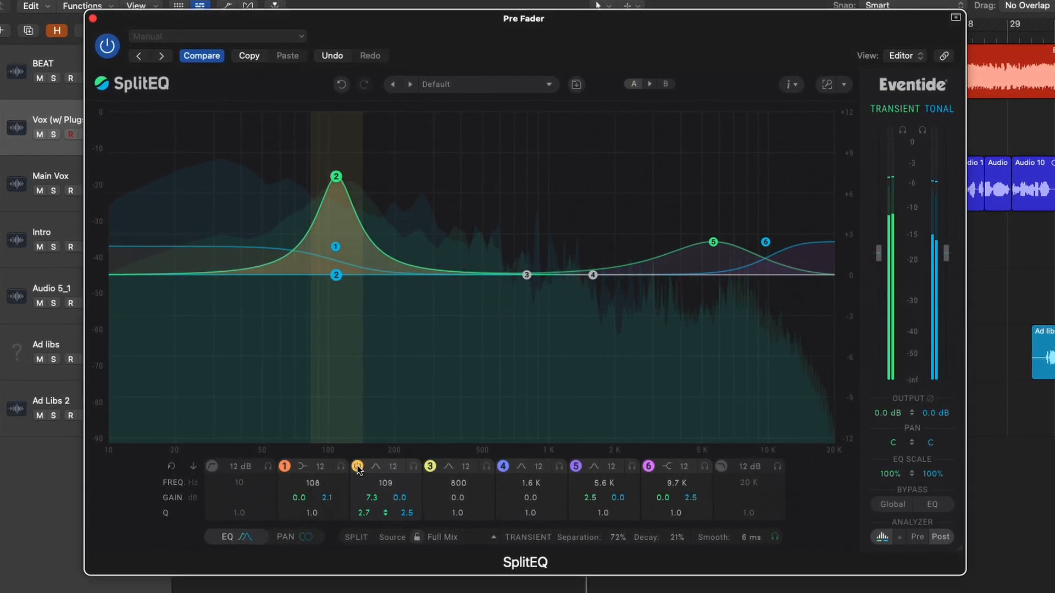
{"action": "left_click_drag", "start_coordinate": [382, 486], "coordinate": [380, 494]}
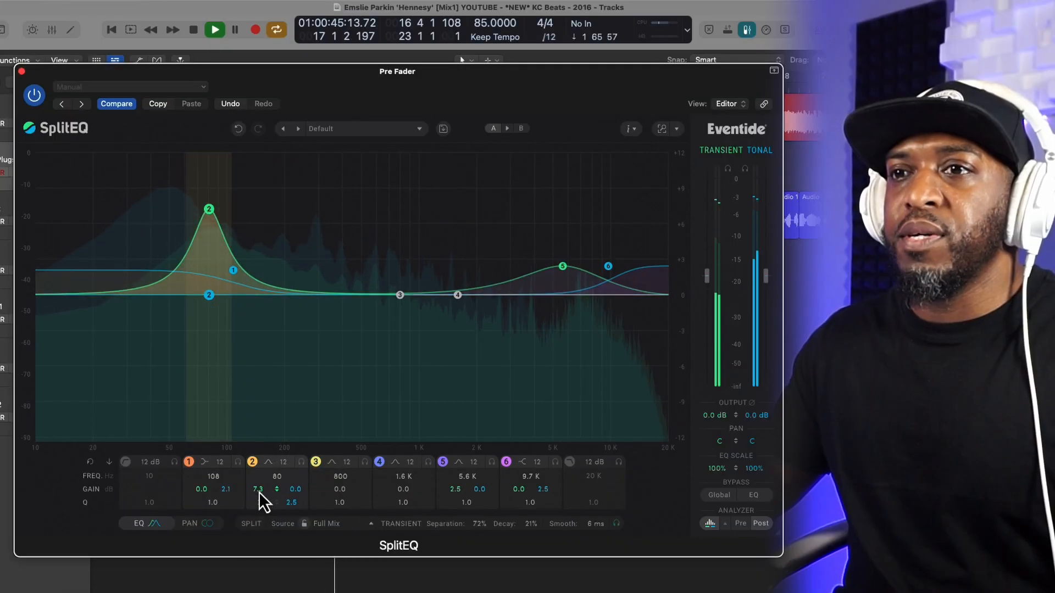
{"action": "left_click_drag", "start_coordinate": [357, 507], "coordinate": [361, 509]}
{"action": "left_click_drag", "start_coordinate": [261, 494], "coordinate": [261, 499]}
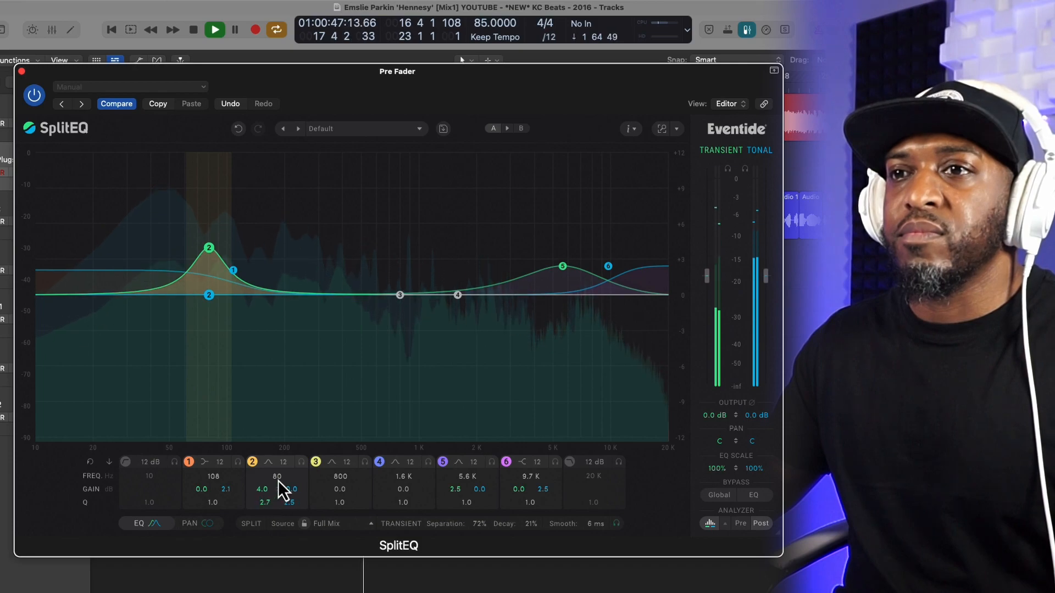
Step: Audition band 2 at higher frequencies and settle on 85 Hz with 3.7 dB transient gain
{"action": "scroll", "coordinate": [279, 477], "scroll_direction": "up", "scroll_amount": 3}
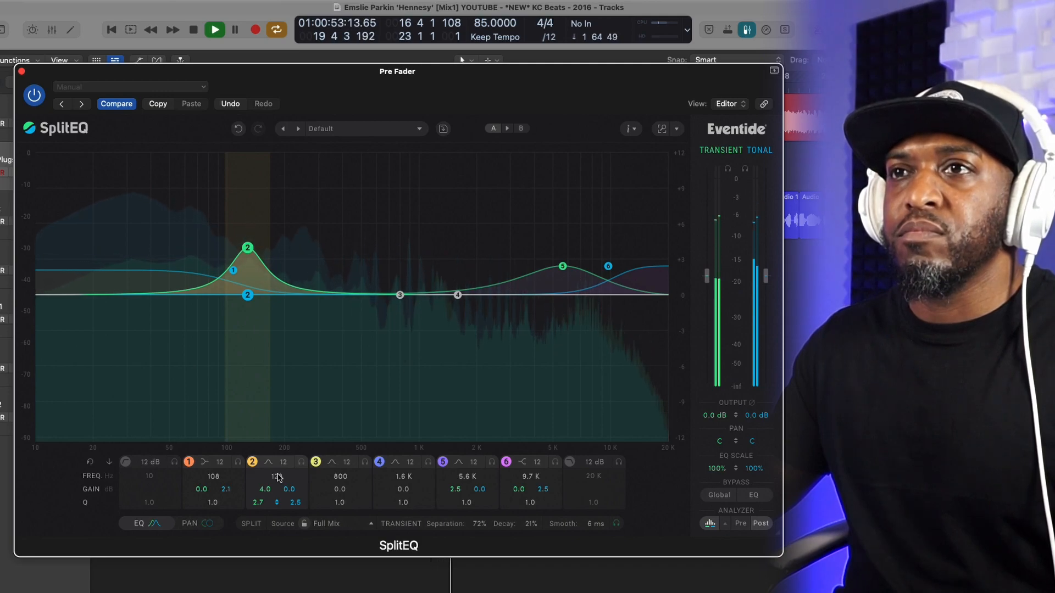
{"action": "scroll", "coordinate": [277, 476], "scroll_direction": "up", "scroll_amount": 6}
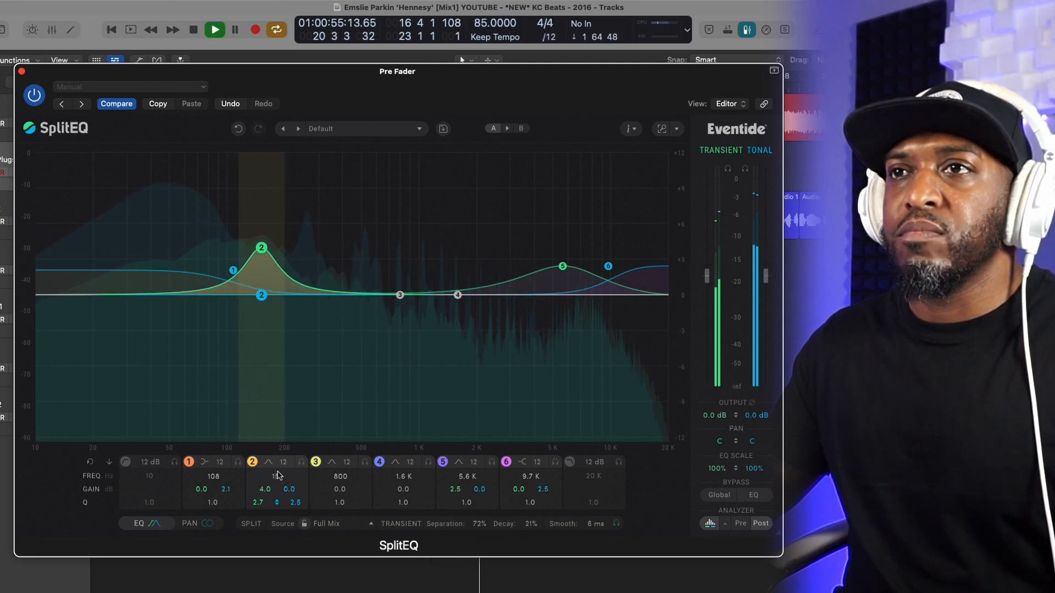
{"action": "left_click_drag", "start_coordinate": [279, 473], "coordinate": [262, 493]}
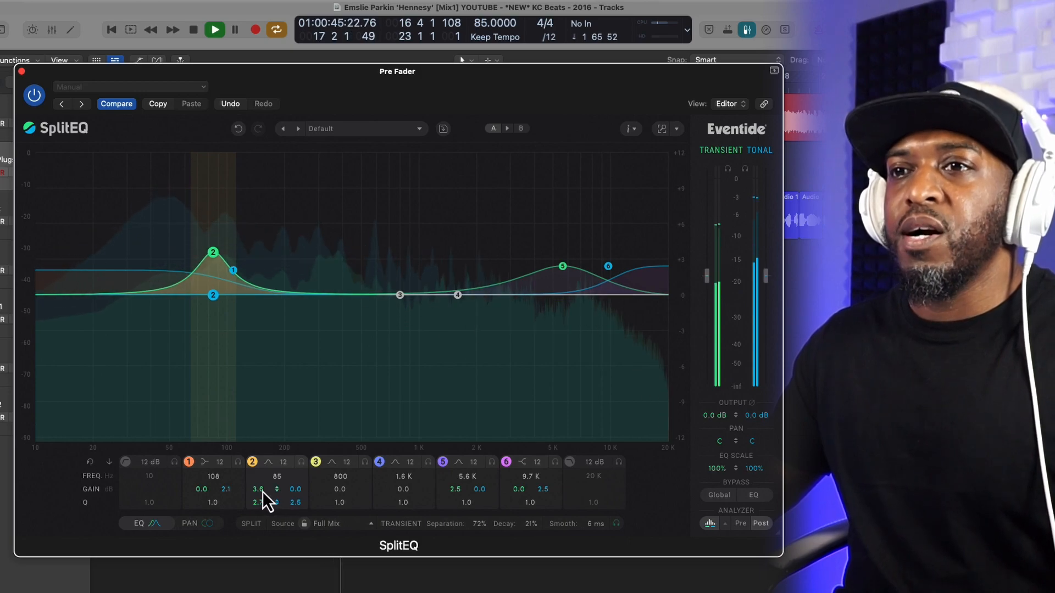
{"action": "key", "text": "space"}
{"action": "key", "text": "space"}
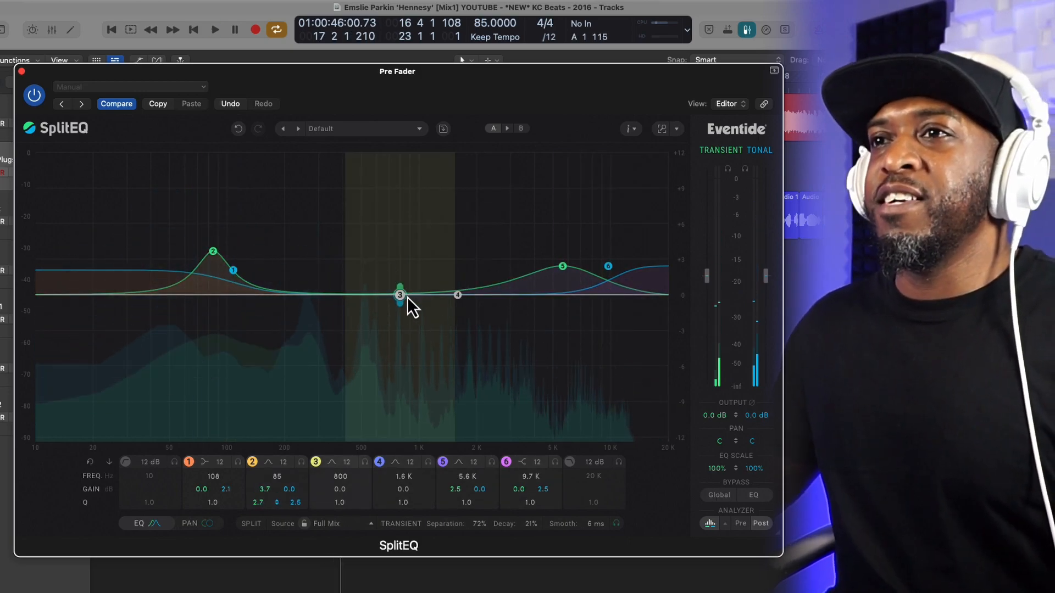
Step: Boost band 3's tonal gain to 5.6 dB at 240 Hz and compare the result using the global bypass
{"action": "left_click_drag", "start_coordinate": [400, 305], "coordinate": [299, 237]}
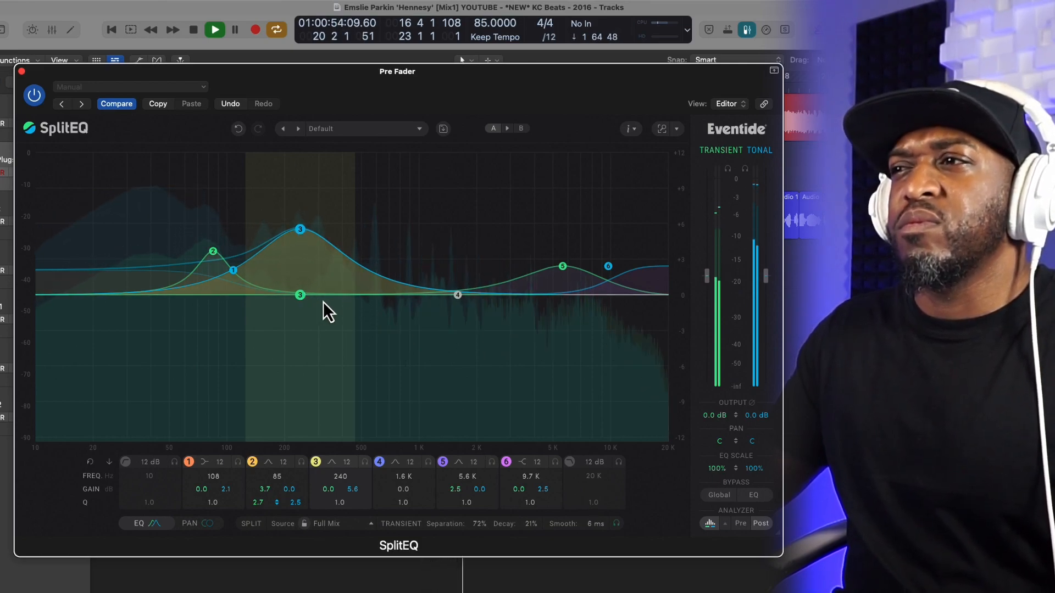
{"action": "left_click", "coordinate": [717, 496]}
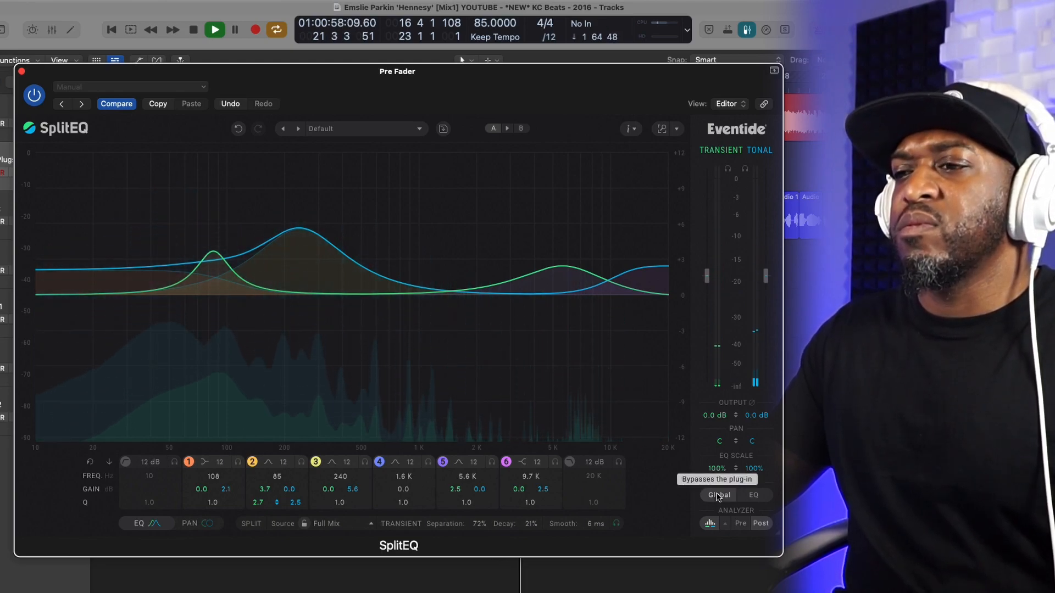
{"action": "left_click", "coordinate": [717, 495]}
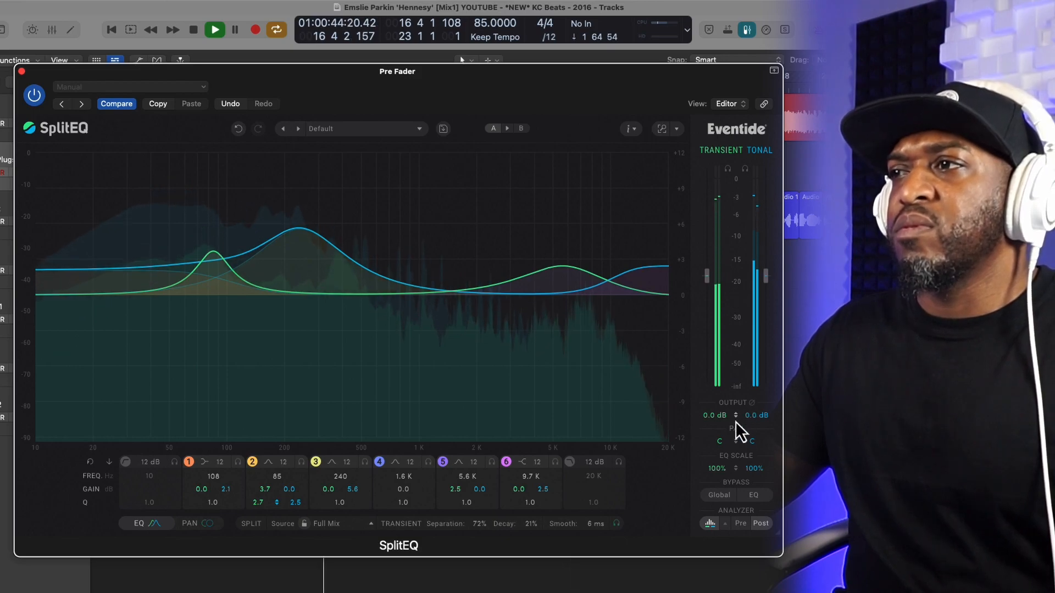
Step: Lower the transient and tonal outputs to -1.3 dB and set band 3's tonal gain to 2.7 dB at 235 Hz
{"action": "left_click_drag", "start_coordinate": [736, 416], "coordinate": [736, 420]}
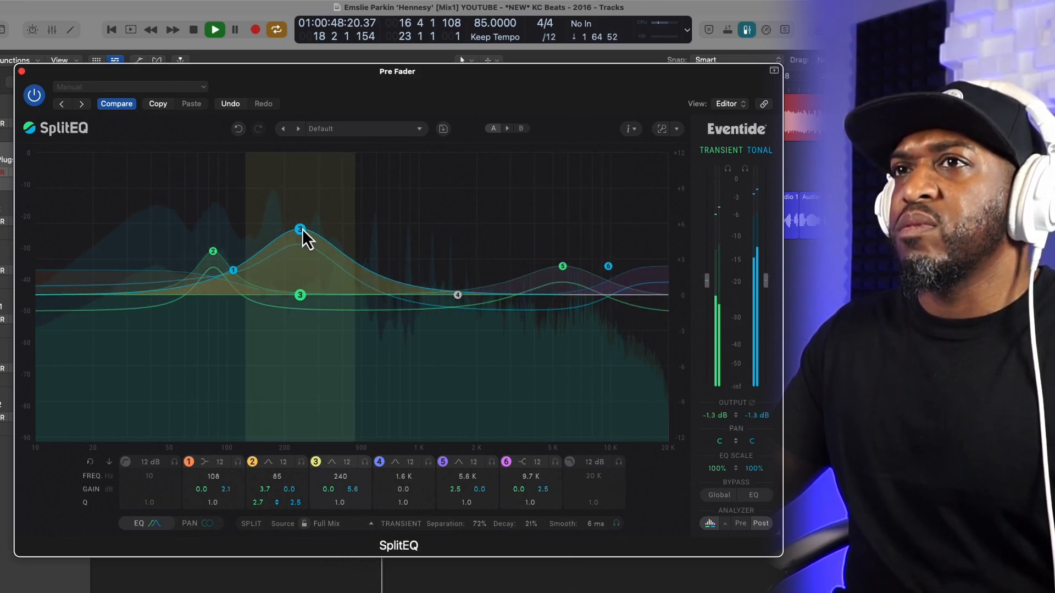
{"action": "mouse_move", "coordinate": [301, 229]}
{"action": "left_mouse_down"}
{"action": "mouse_move", "coordinate": [302, 304]}
{"action": "mouse_move", "coordinate": [302, 223]}
{"action": "left_mouse_up"}
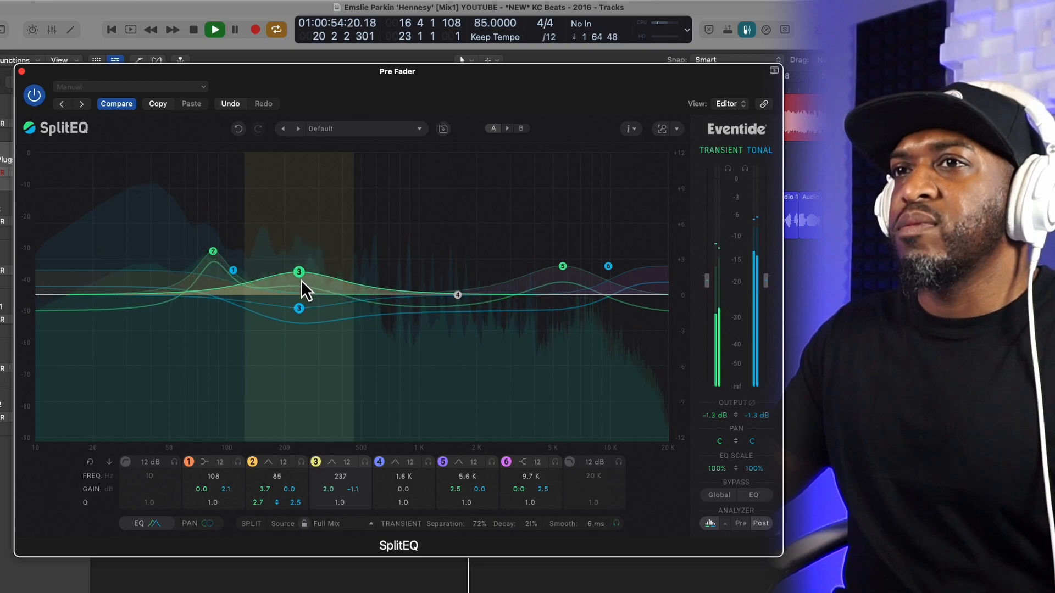
{"action": "left_click_drag", "start_coordinate": [301, 281], "coordinate": [301, 294]}
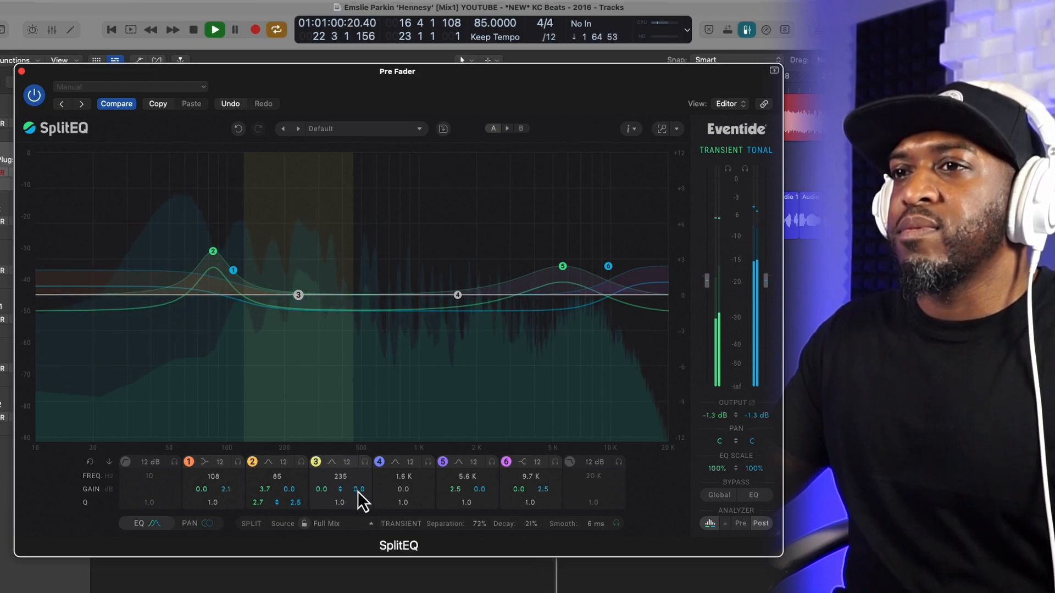
{"action": "mouse_move", "coordinate": [357, 491]}
{"action": "left_mouse_down"}
{"action": "mouse_move", "coordinate": [358, 466]}
{"action": "mouse_move", "coordinate": [355, 501]}
{"action": "mouse_move", "coordinate": [358, 486]}
{"action": "left_mouse_up"}
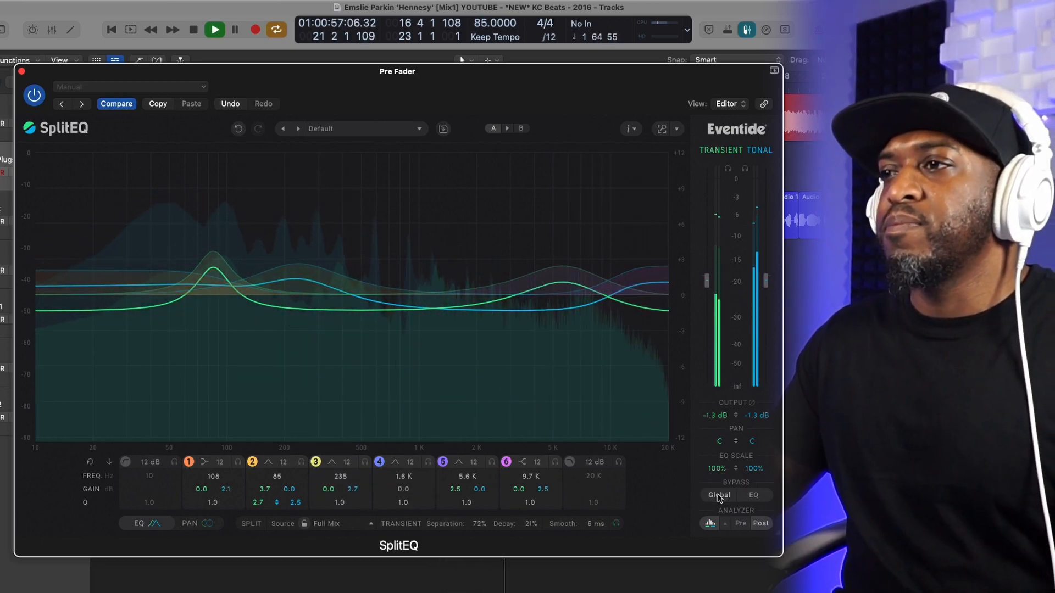
Step: Play the mix and compare the equalized sound with the original using the global bypass
{"action": "key", "text": "space"}
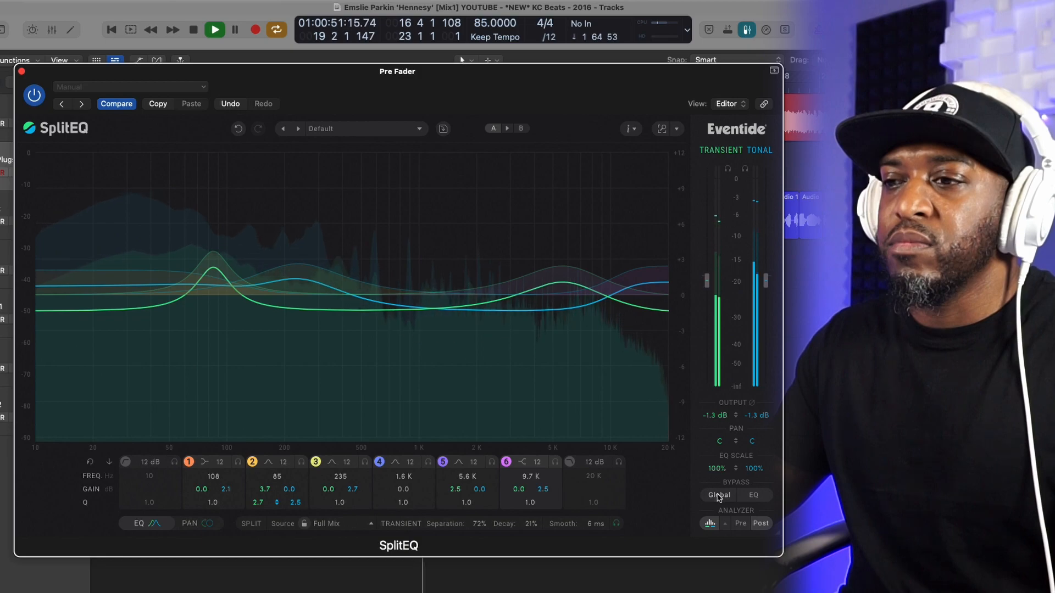
{"action": "left_click", "coordinate": [718, 495]}
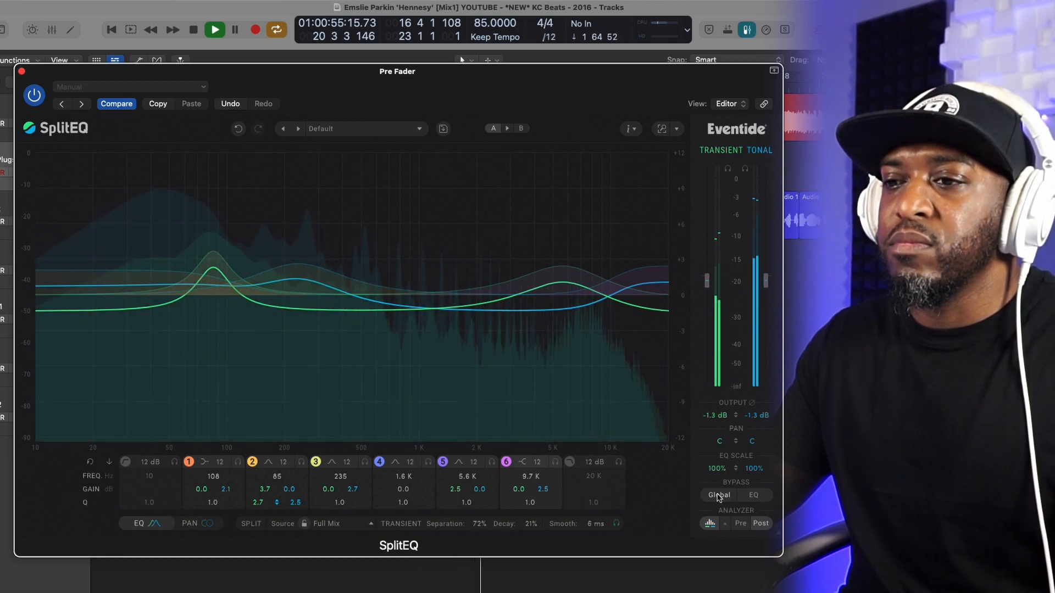
{"action": "key", "text": "space"}
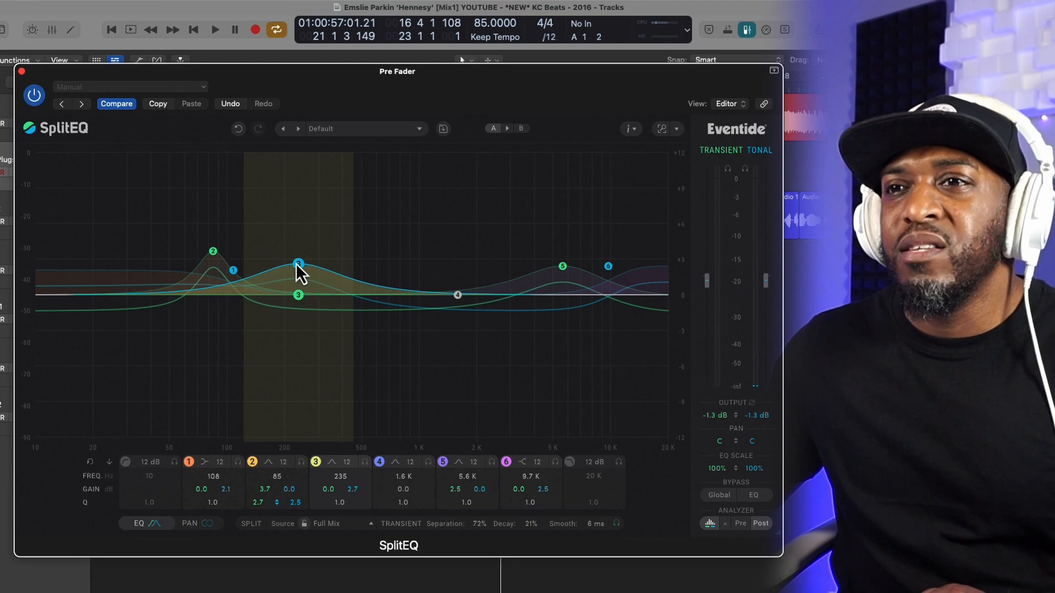
Step: Move band 3 to 241 Hz and raise band 5's transient gain to 4.2 dB at 6.4 kHz
{"action": "left_click_drag", "start_coordinate": [296, 263], "coordinate": [298, 264]}
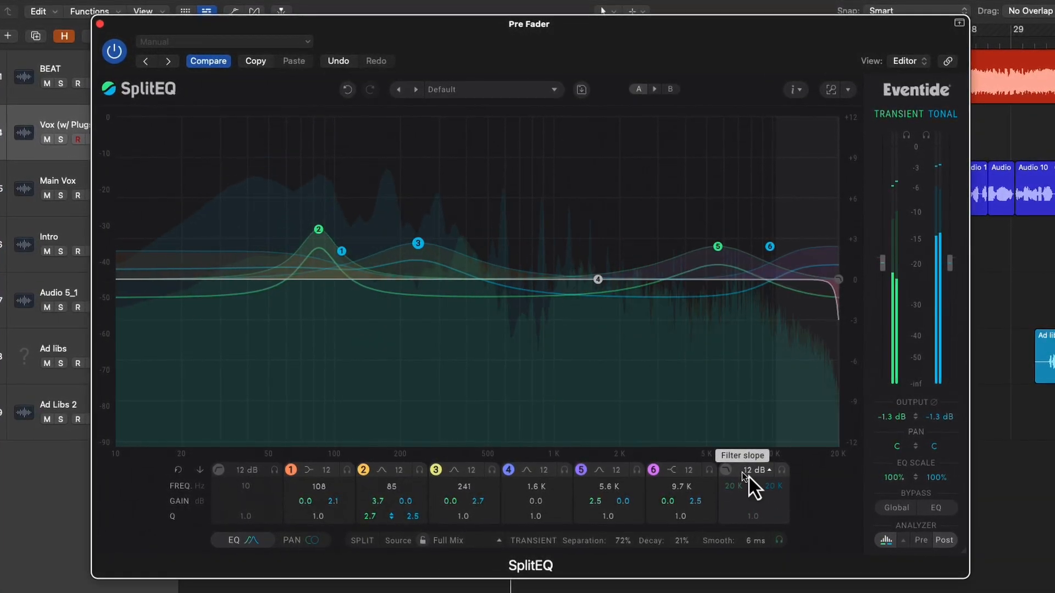
{"action": "left_click_drag", "start_coordinate": [719, 247], "coordinate": [738, 223]}
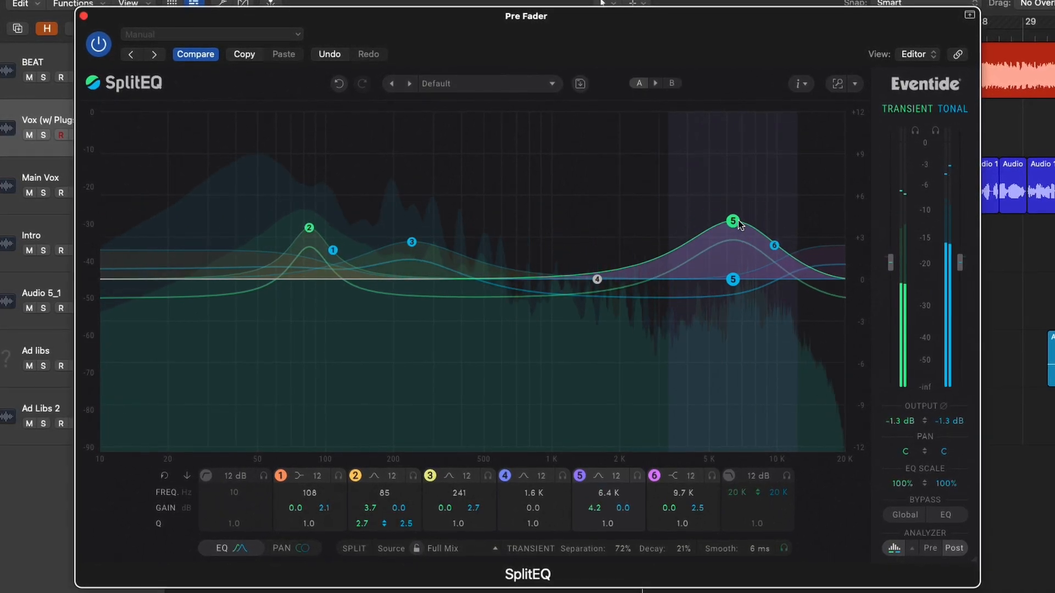